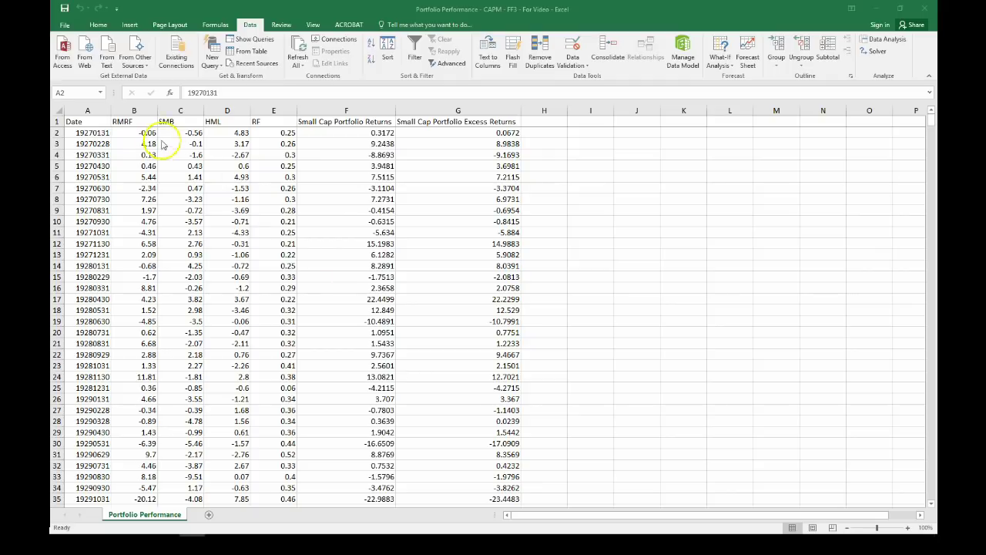
# Step: Review the RMRF, SMB, HML, RF, Small Cap Portfolio Returns and excess-return column G
pyautogui.click(141, 110)
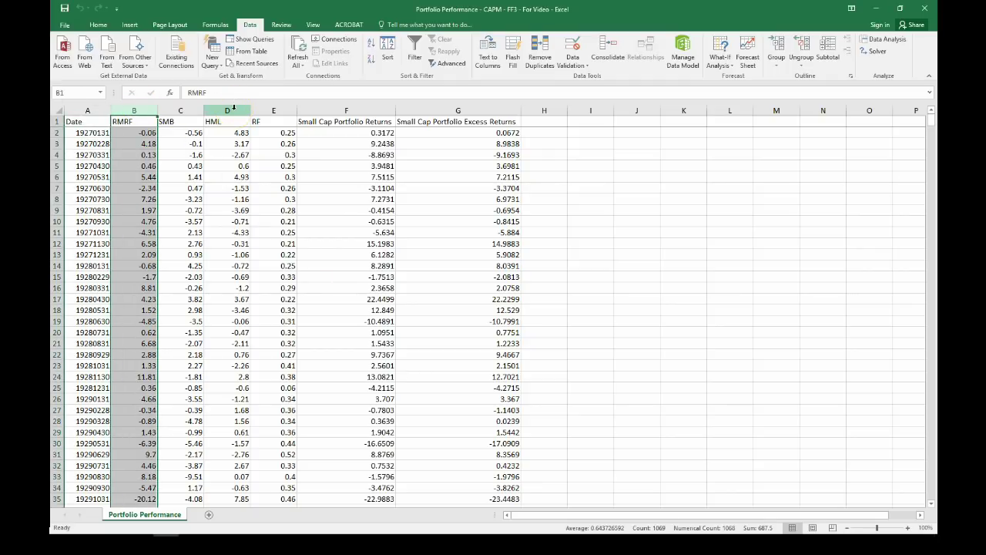
pyautogui.keyDown('shift'); pyautogui.click(233, 109); pyautogui.keyUp('shift')
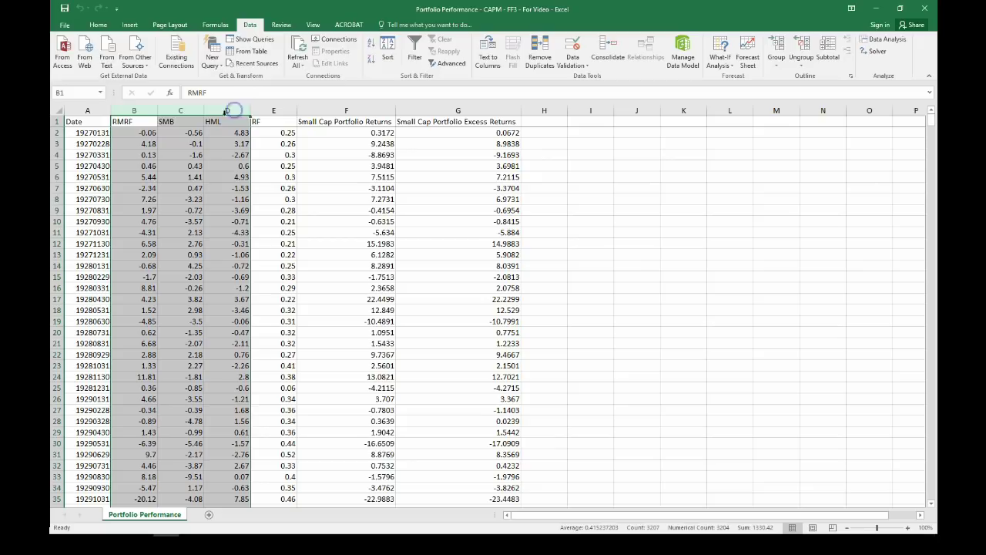
pyautogui.rightClick(147, 123)
pyautogui.click(282, 121)
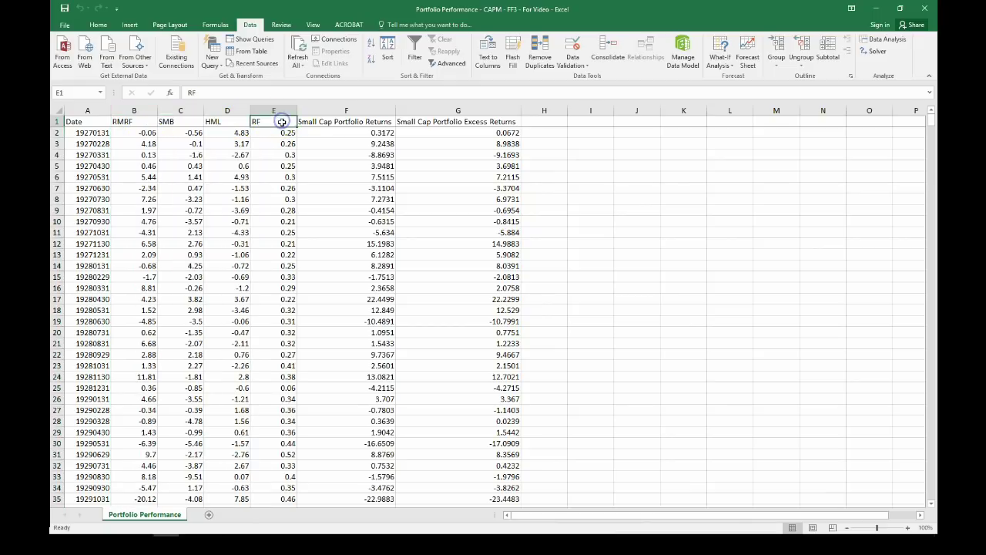
pyautogui.click(340, 122)
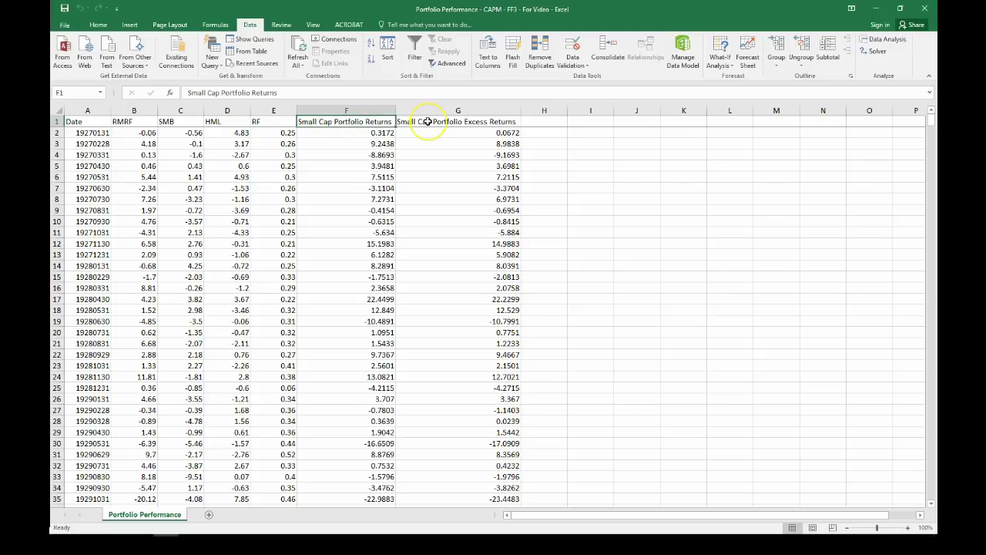
pyautogui.moveTo(399, 117); pyautogui.dragTo(413, 118)
pyautogui.moveTo(403, 123); pyautogui.dragTo(418, 121)
pyautogui.click(402, 110)
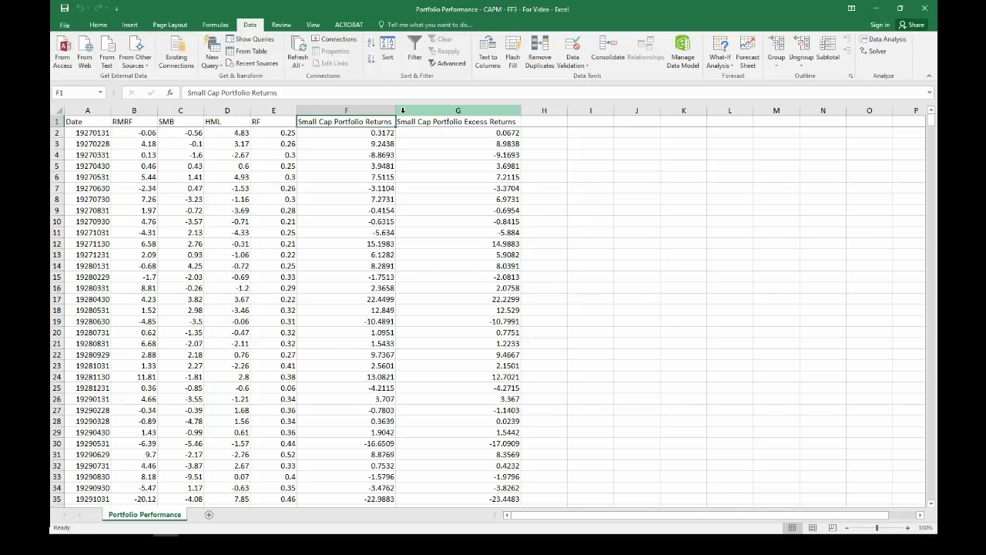
pyautogui.click(407, 121)
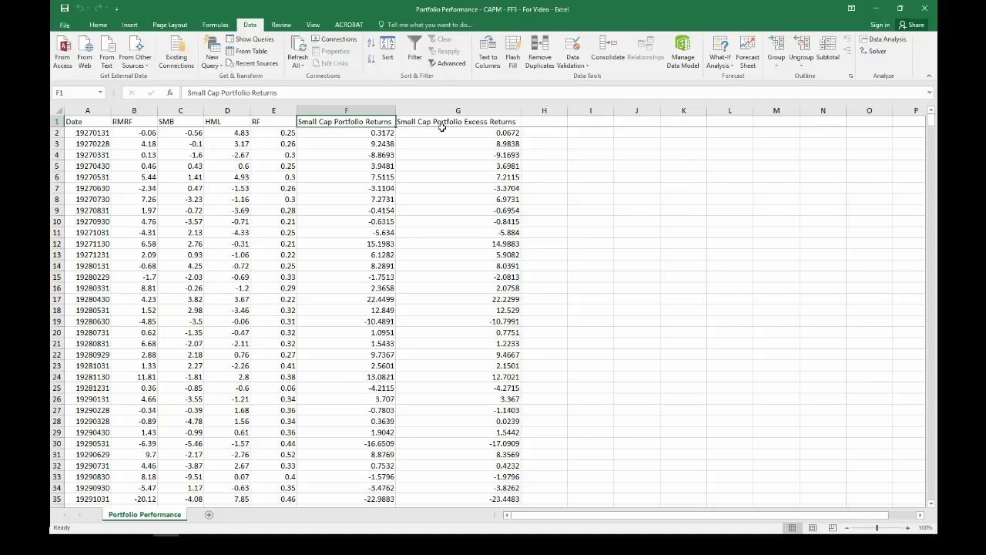
# Step: Check and recommit the excess return formula =F2-E2 in cell G2
pyautogui.click(446, 133)
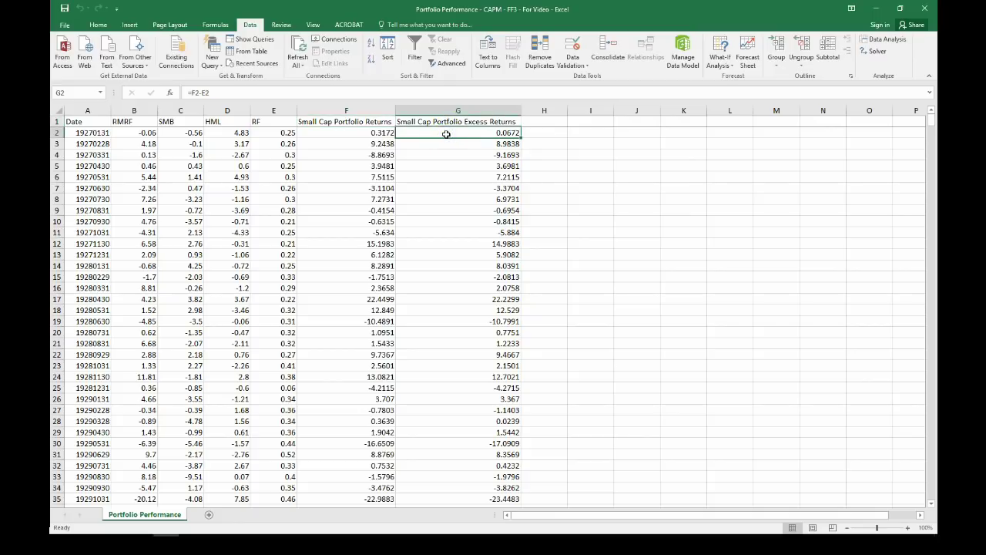
pyautogui.press('F2')
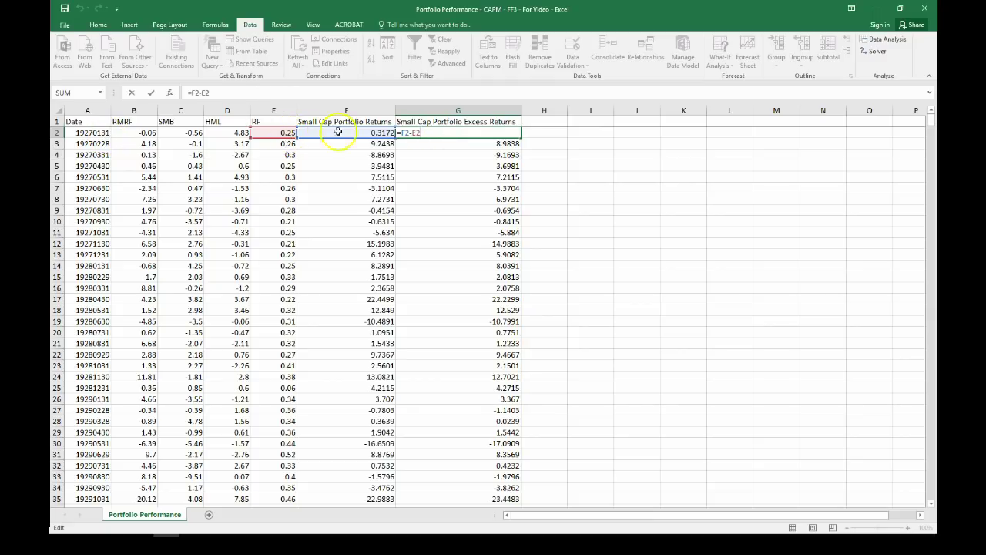
pyautogui.hotkey('ctrl', 'Return')
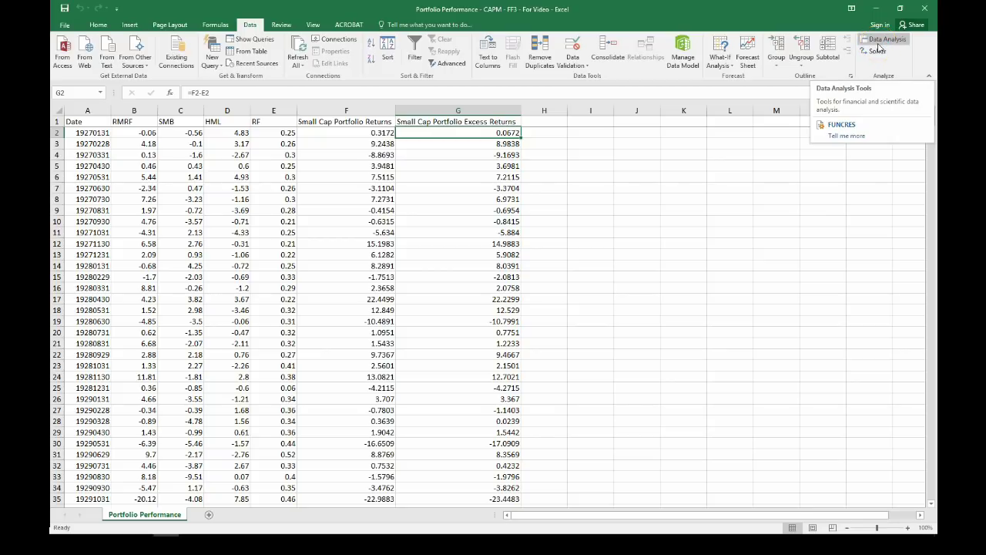
# Step: Enable the Analysis ToolPak add-in through Excel Options > Add-ins
pyautogui.click(65, 25)
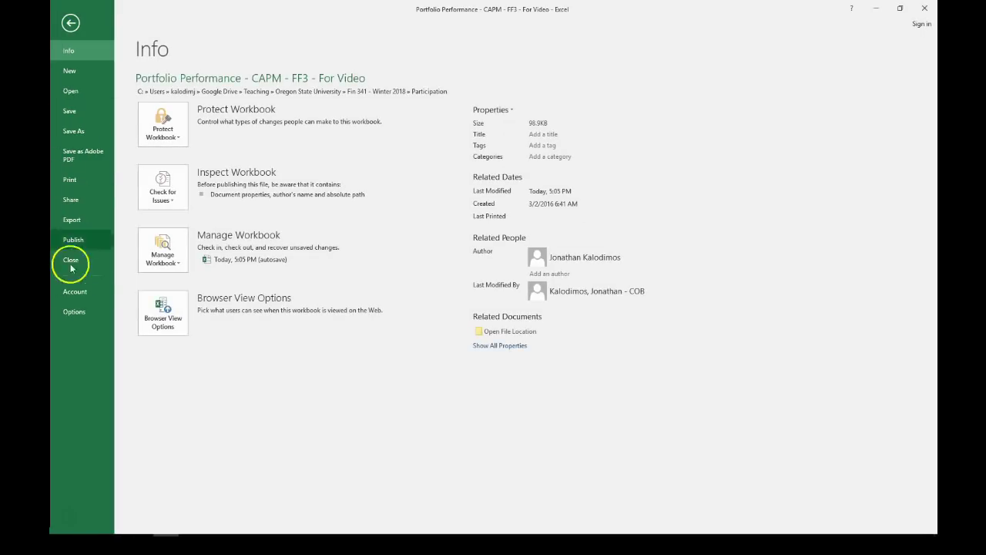
pyautogui.click(80, 312)
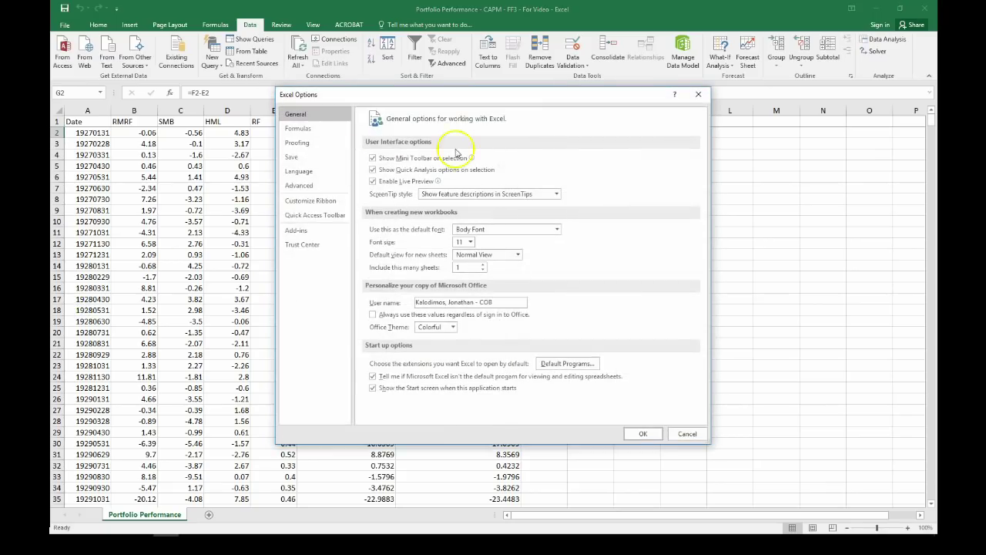
pyautogui.click(311, 231)
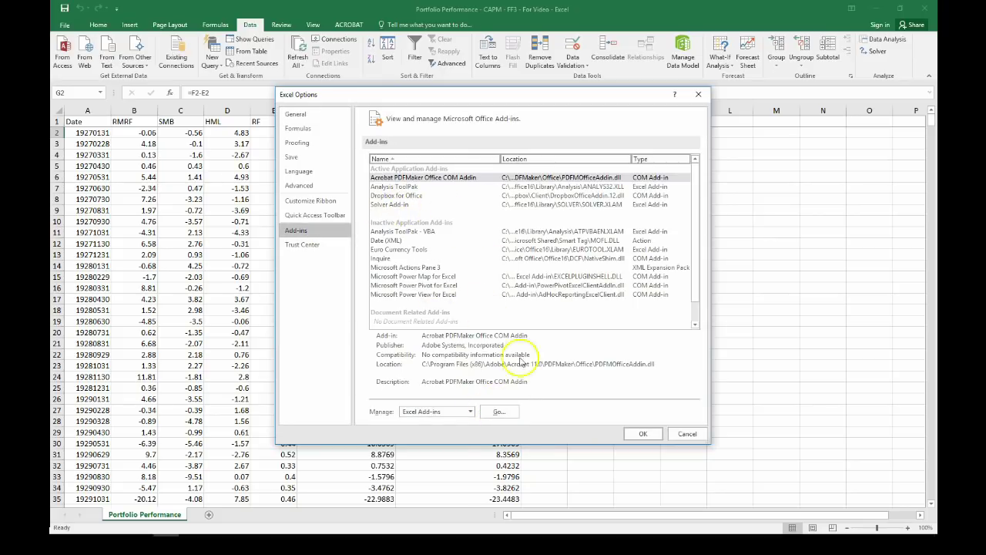
pyautogui.click(496, 411)
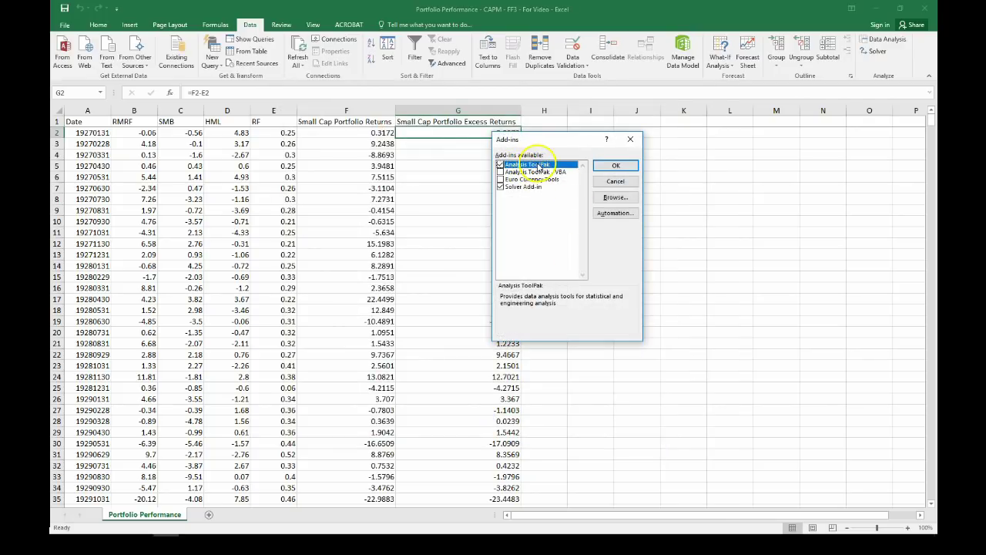
pyautogui.click(628, 164)
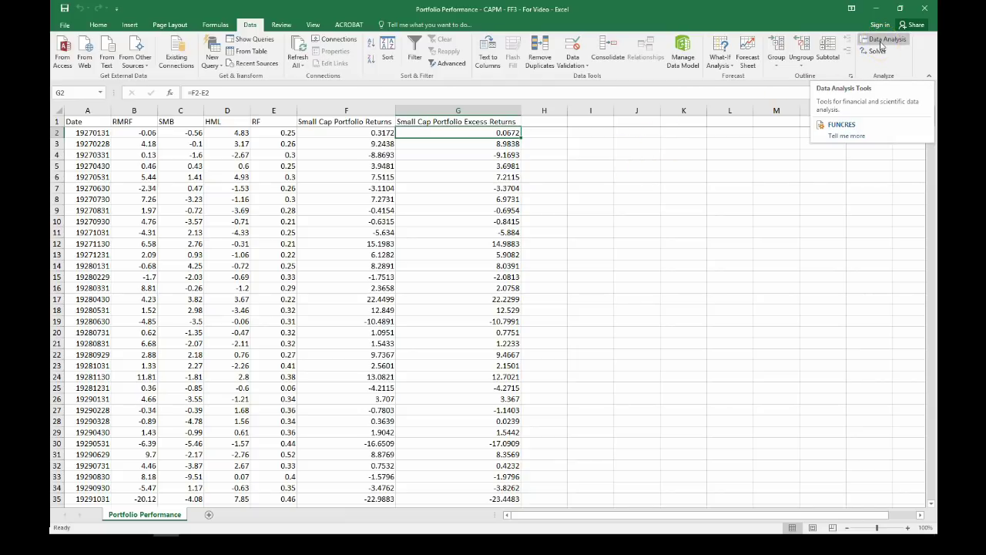
# Step: Open the Regression tool and set the Y range to $G$1:$G$1069
pyautogui.click(882, 46)
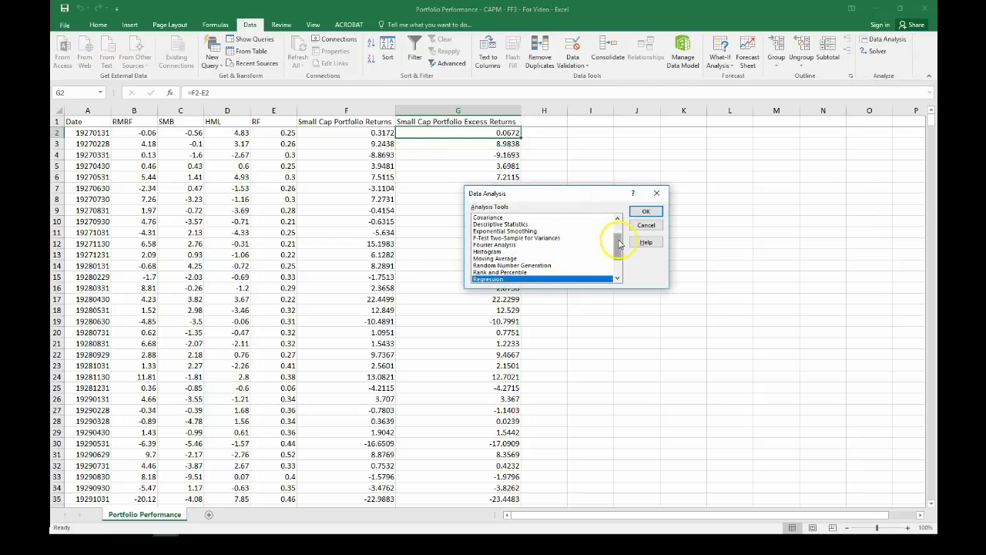
pyautogui.click(621, 244)
pyautogui.doubleClick(593, 278)
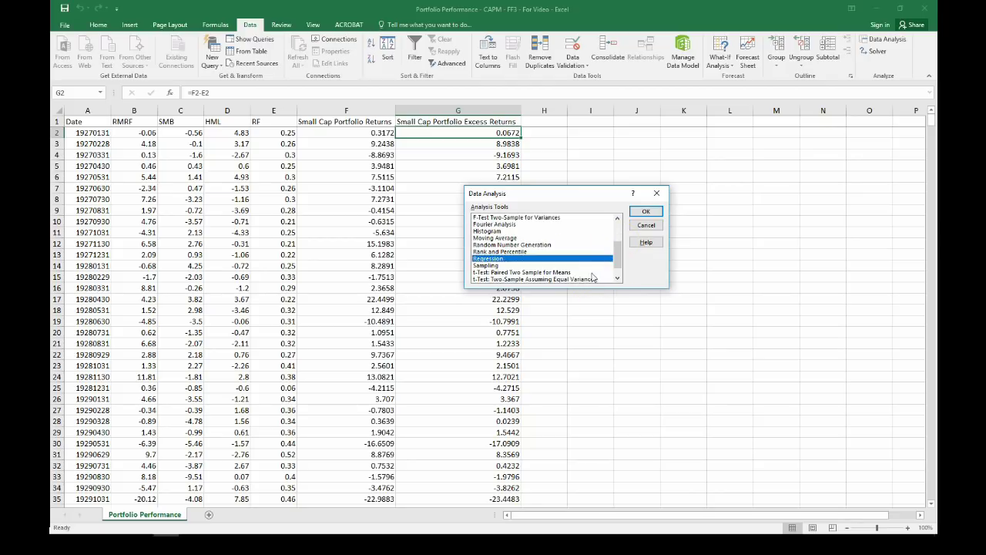
pyautogui.click(640, 210)
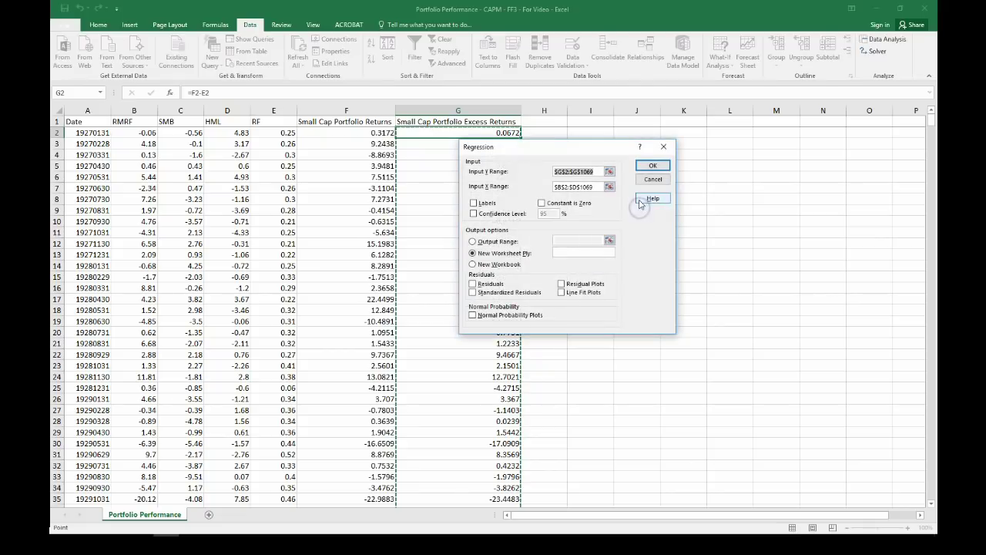
pyautogui.click(608, 172)
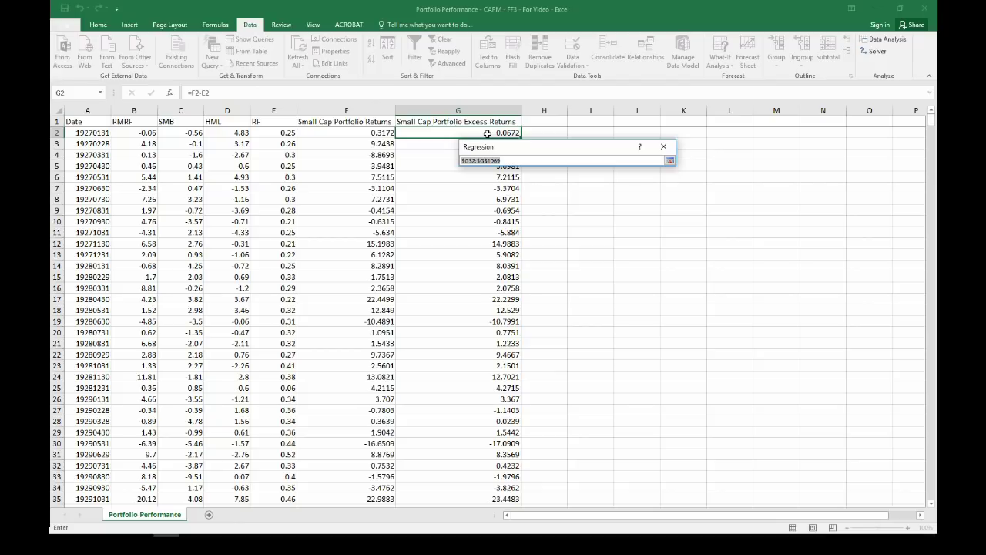
pyautogui.press('Up')
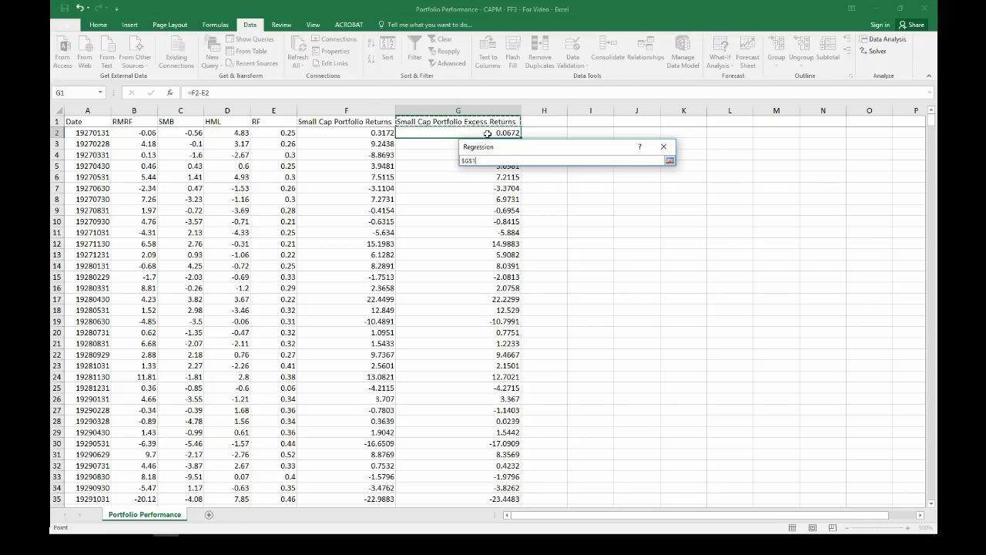
pyautogui.hotkey('ctrl', 'shift', 'Down')
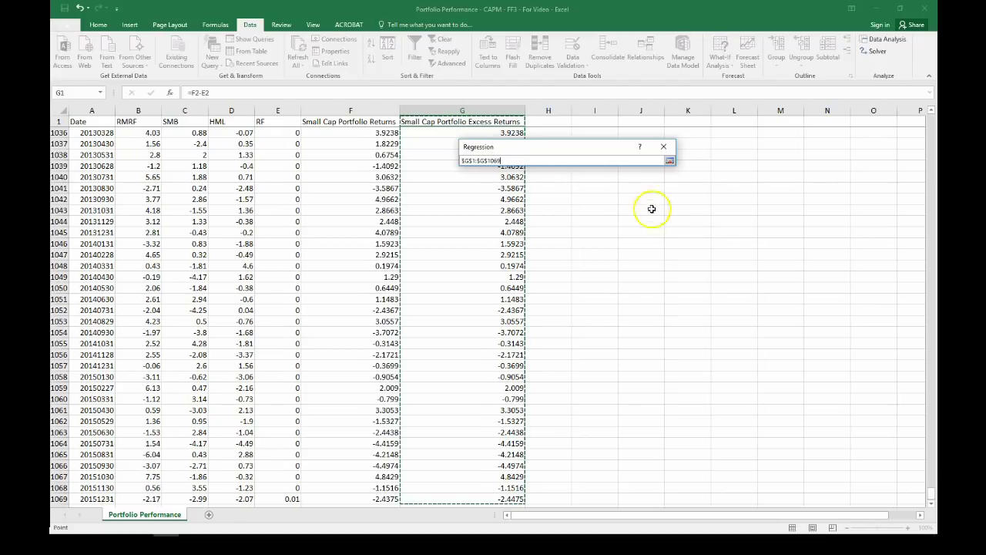
pyautogui.click(670, 160)
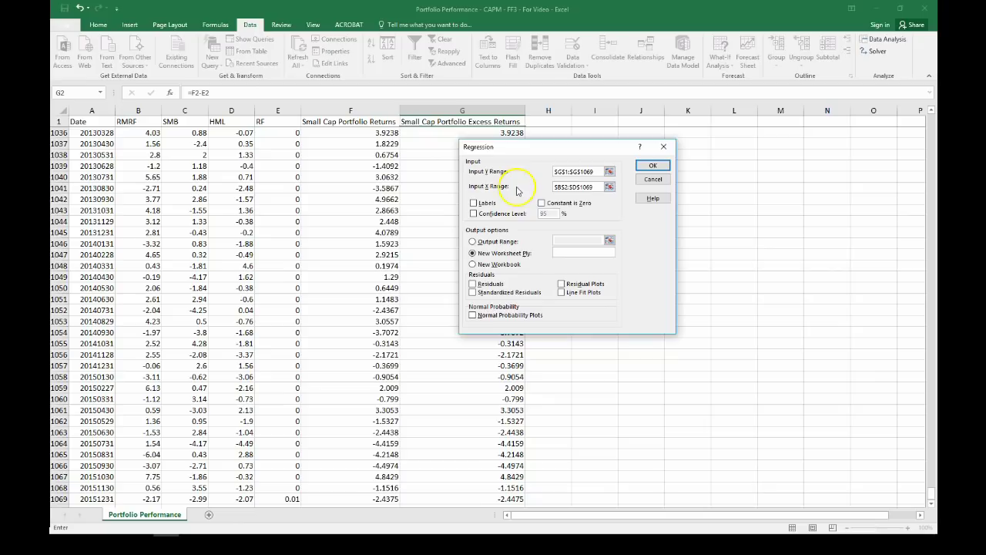
# Step: Set the X range to $B$1:$B$1069, enable Labels, and run the CAPM regression
pyautogui.click(610, 188)
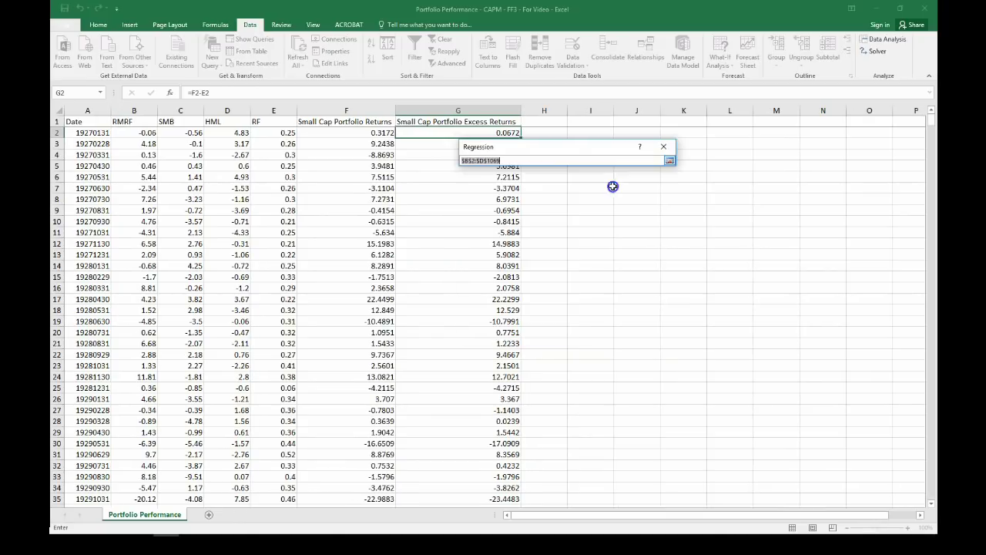
pyautogui.click(151, 121)
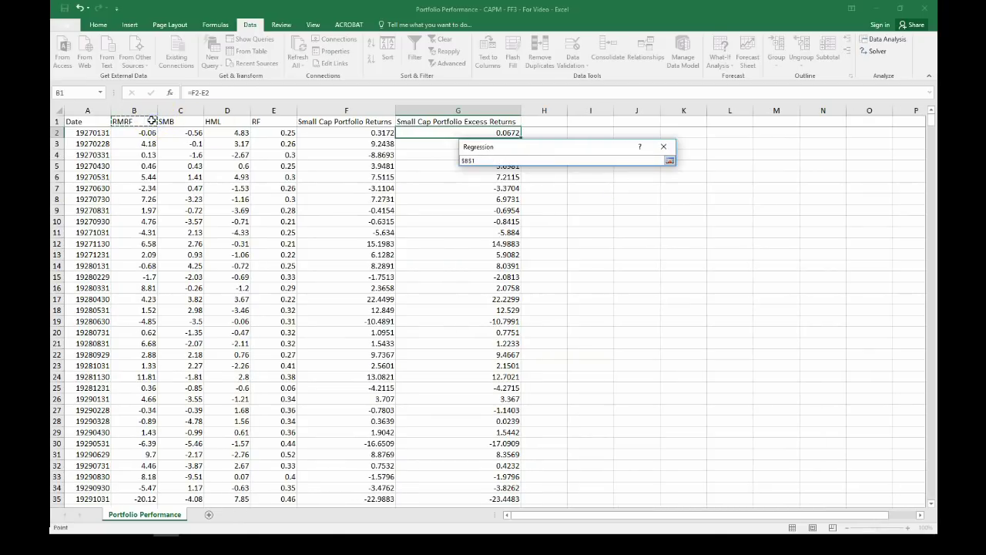
pyautogui.hotkey('ctrl', 'shift', 'Down')
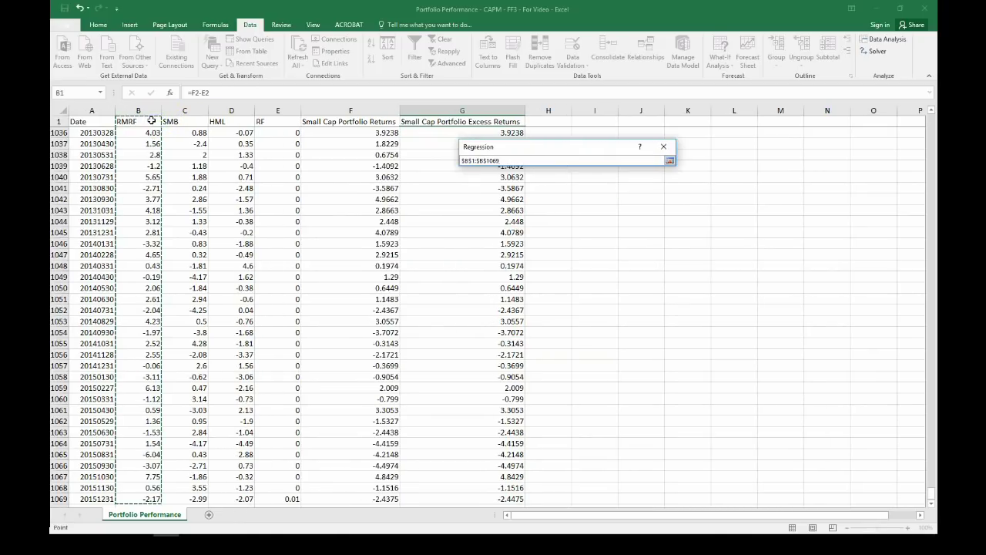
pyautogui.click(670, 161)
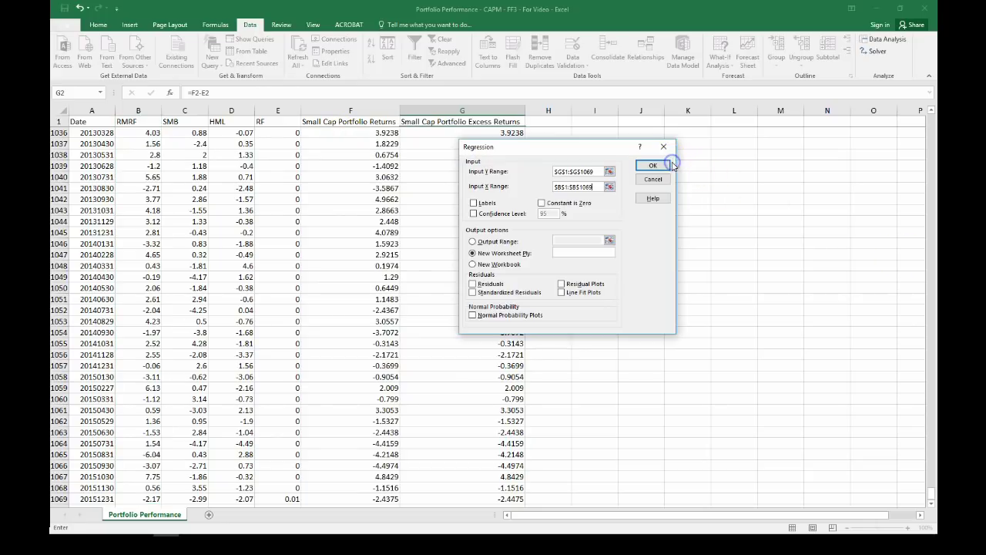
pyautogui.click(486, 204)
pyautogui.click(653, 167)
# Step: AutoFit all Sheet3 columns and inspect the RMRF coefficient 1.3659 and Intercept 0.4348 statistics
pyautogui.click(60, 109)
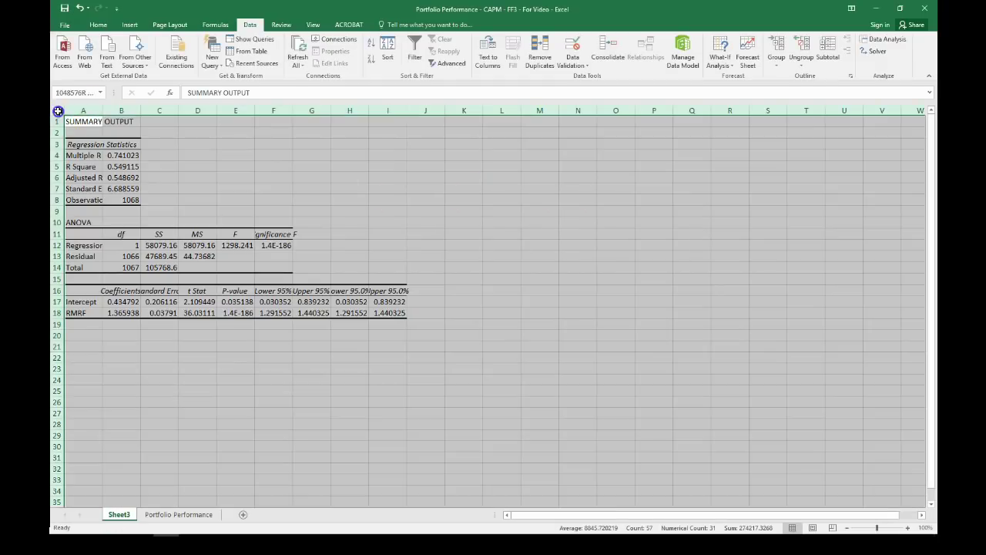
pyautogui.doubleClick(101, 110)
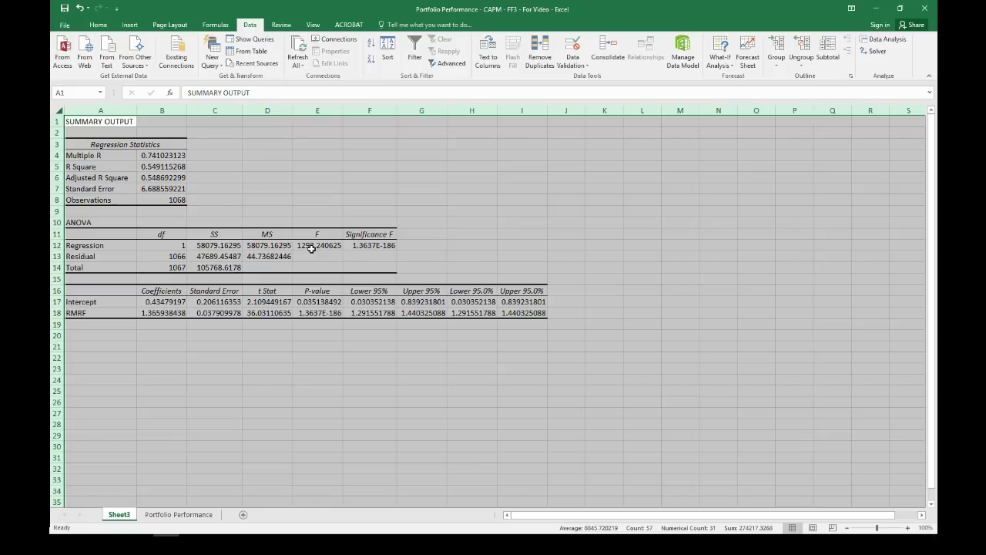
pyautogui.click(163, 313)
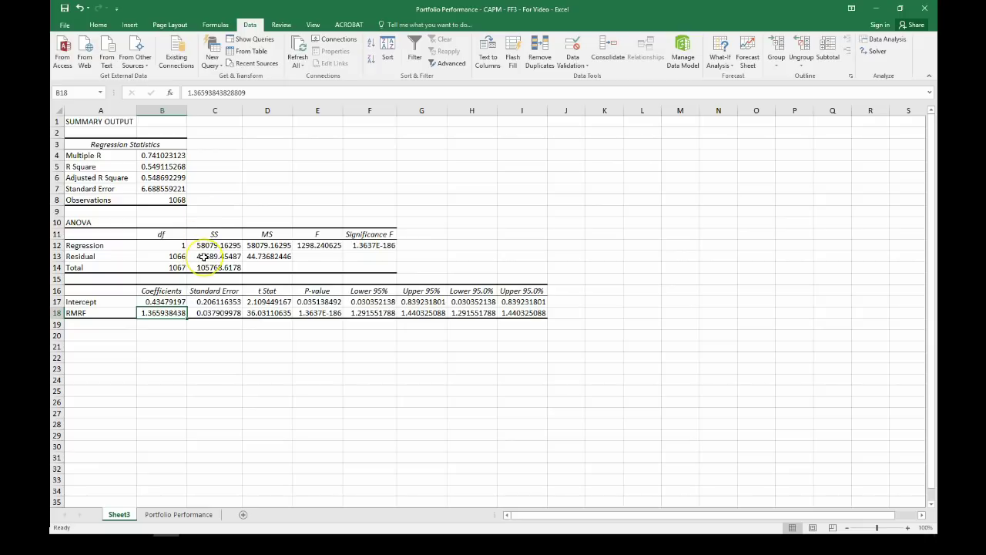
pyautogui.click(162, 302)
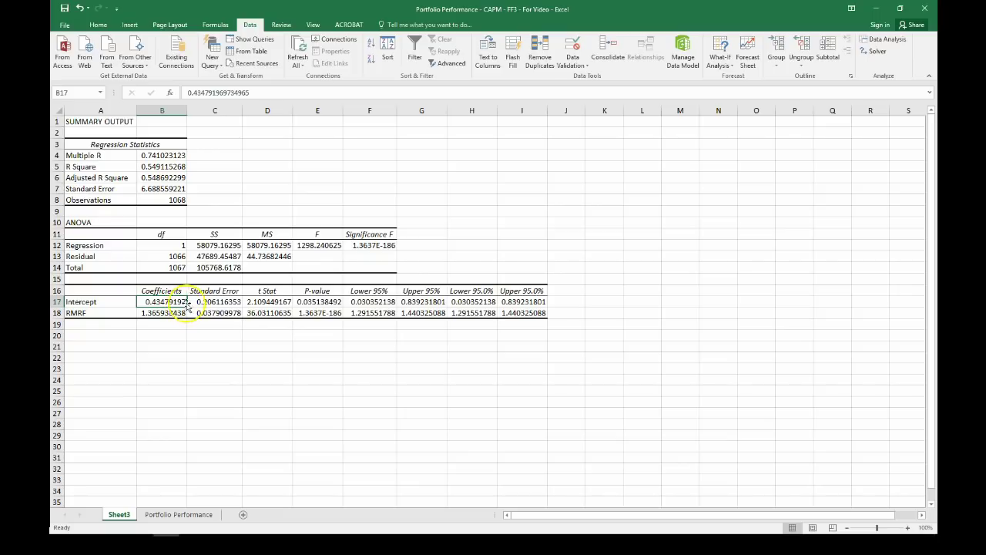
pyautogui.click(283, 302)
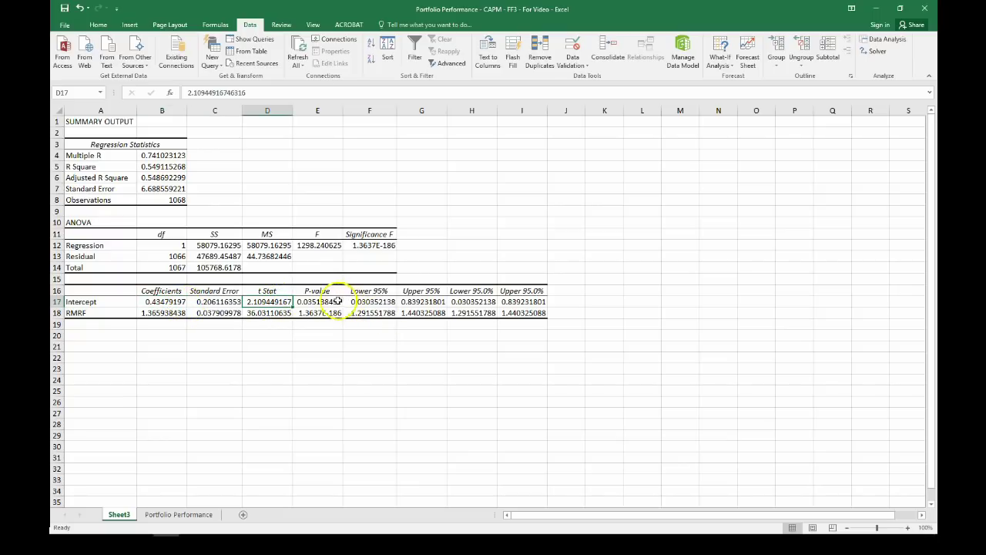
pyautogui.click(339, 301)
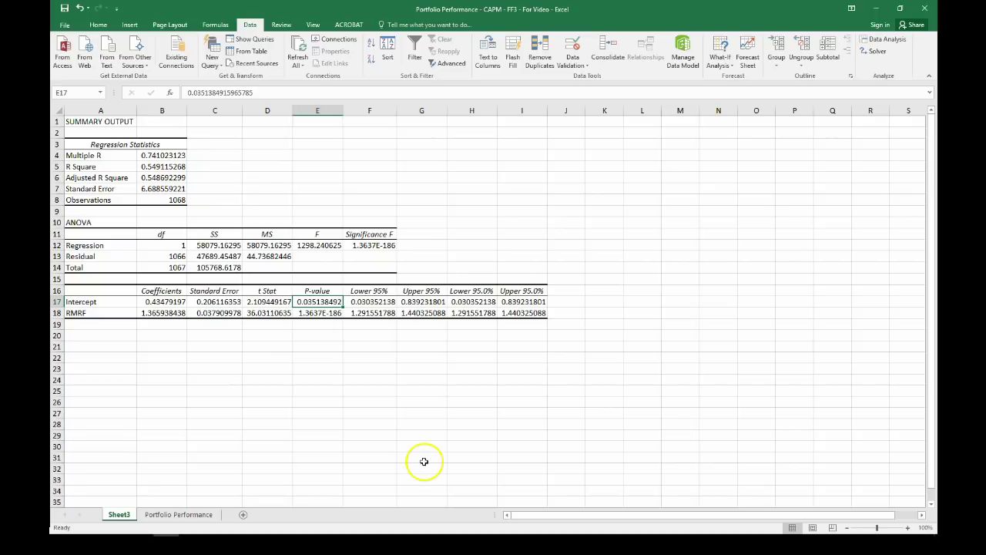
# Step: Bold the Intercept P-value, then return to the top of the Portfolio Performance sheet
pyautogui.hotkey('ctrl', 'b')
pyautogui.hotkey('ctrl', 'b')
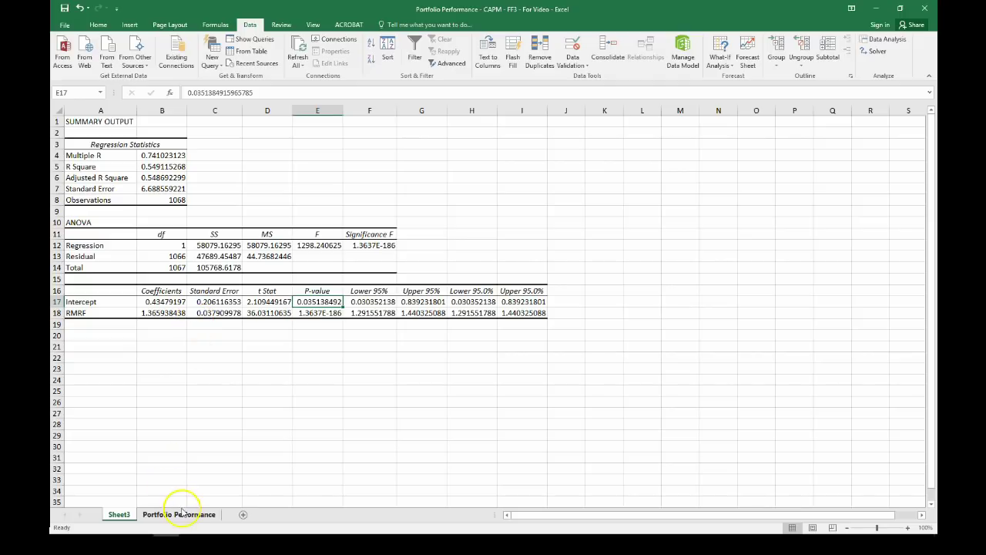
pyautogui.click(179, 301)
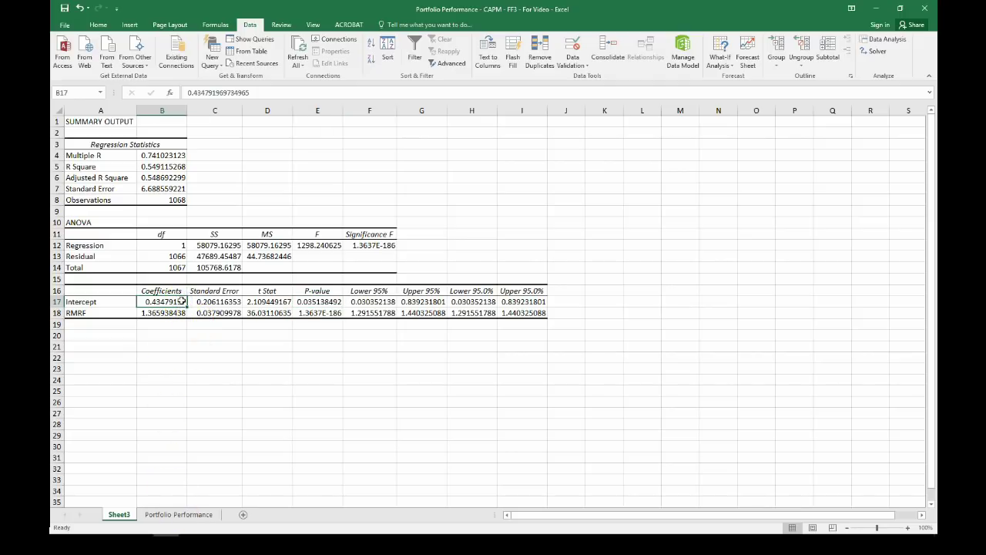
pyautogui.hotkey('ctrl', 'b')
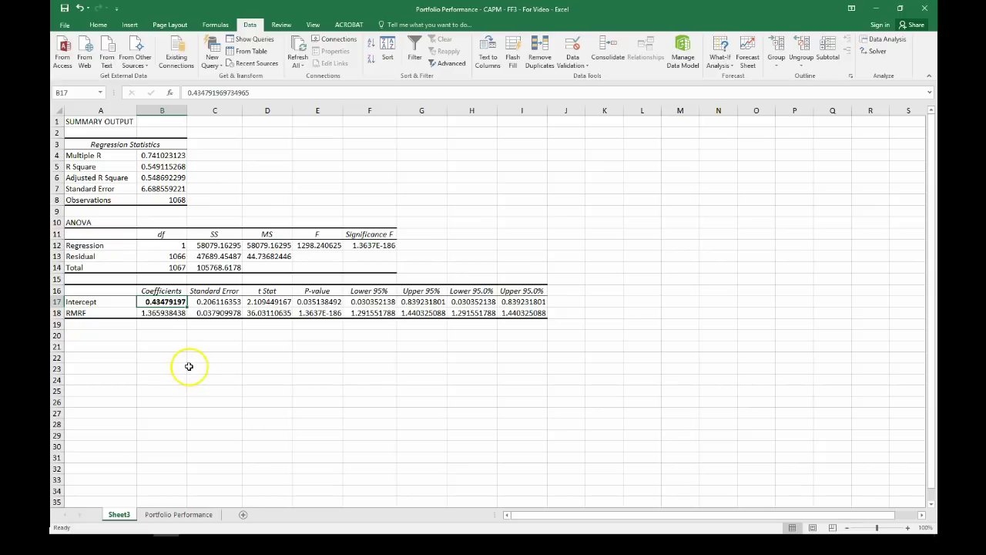
pyautogui.hotkey('ctrl', 'b')
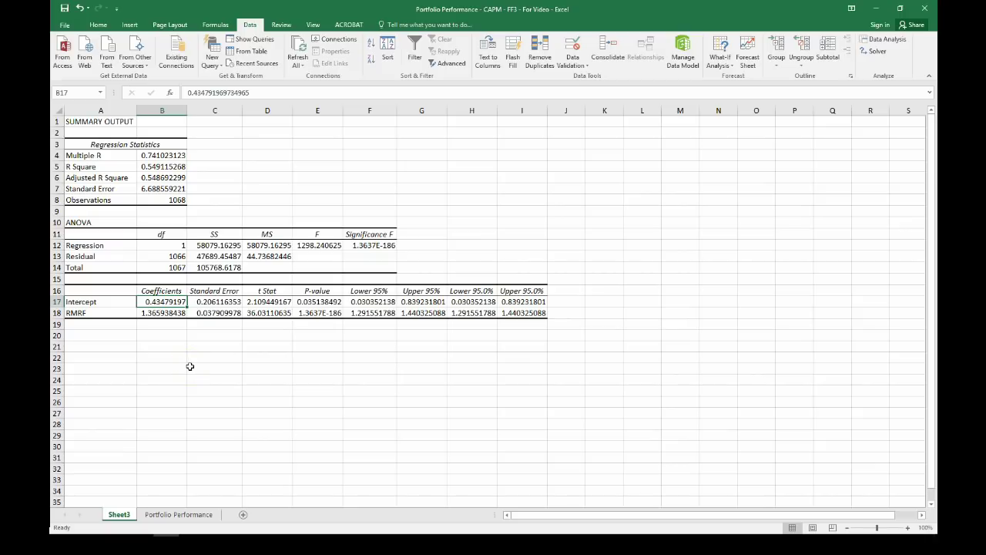
pyautogui.hotkey('ctrl', 'pagedown')
pyautogui.hotkey('ctrl', 'Home')
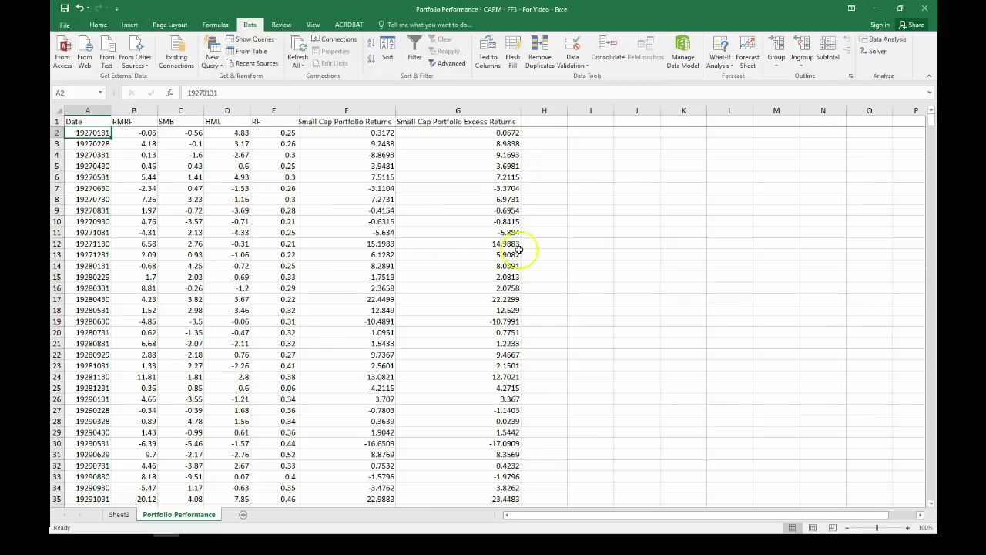
# Step: Open the Regression tool again and set the Y range to $G$1:$G$1069
pyautogui.click(882, 39)
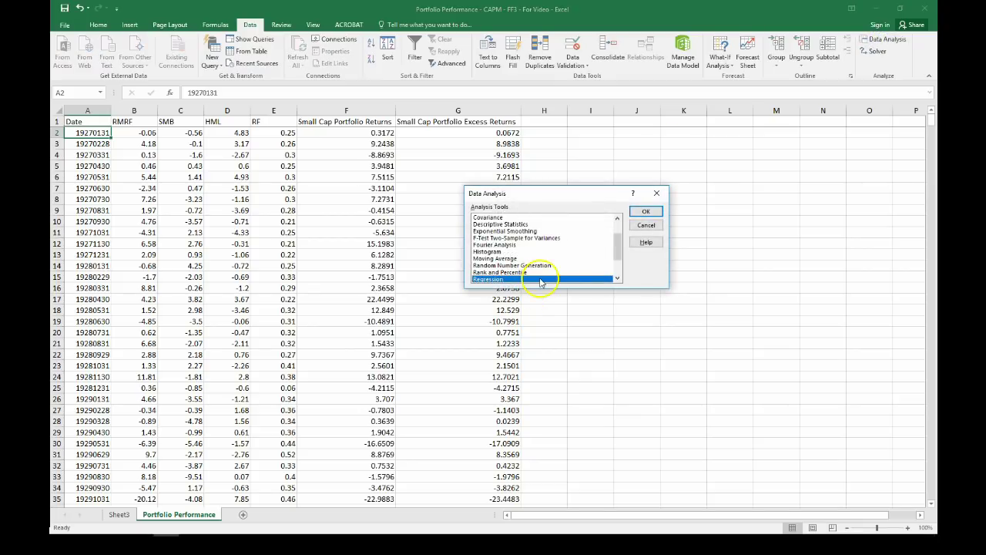
pyautogui.click(646, 213)
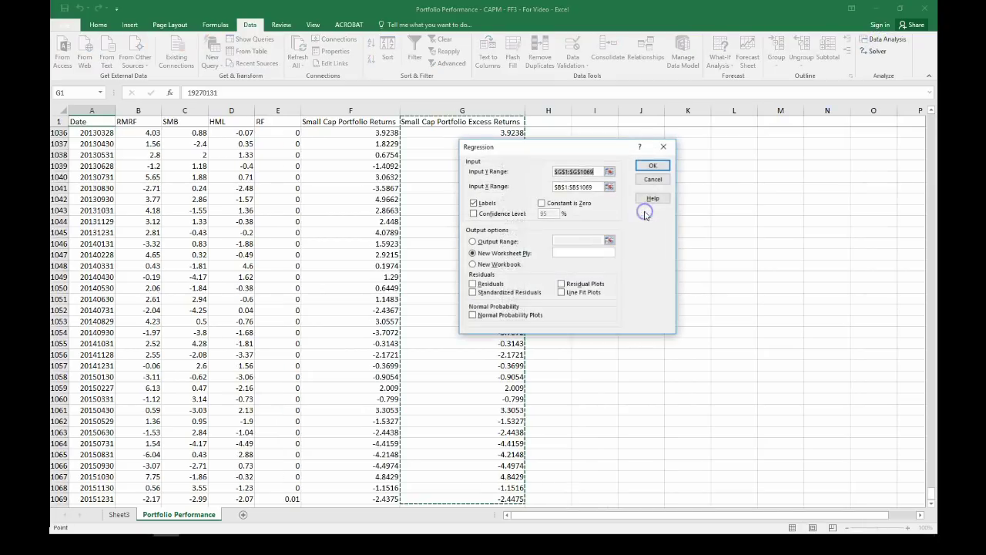
pyautogui.click(625, 163)
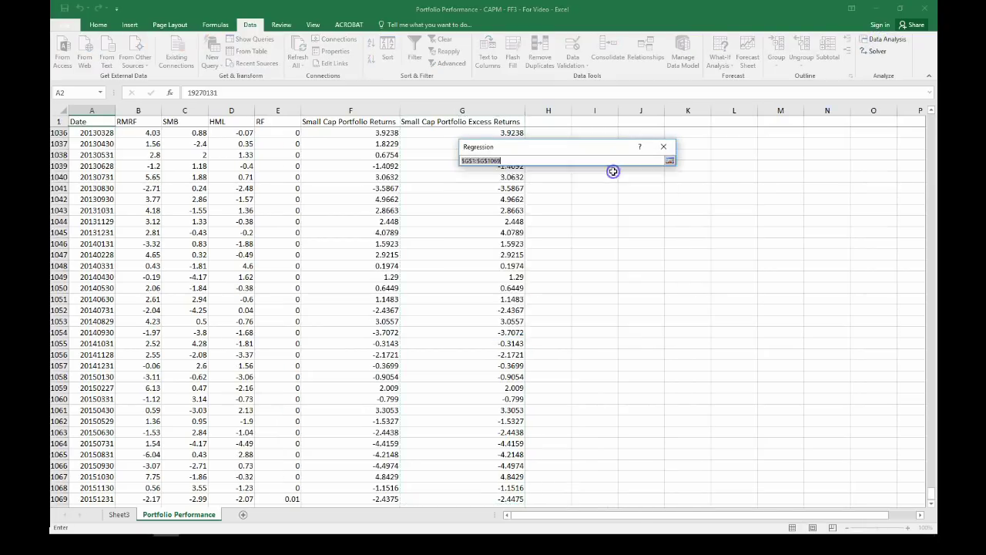
pyautogui.click(470, 122)
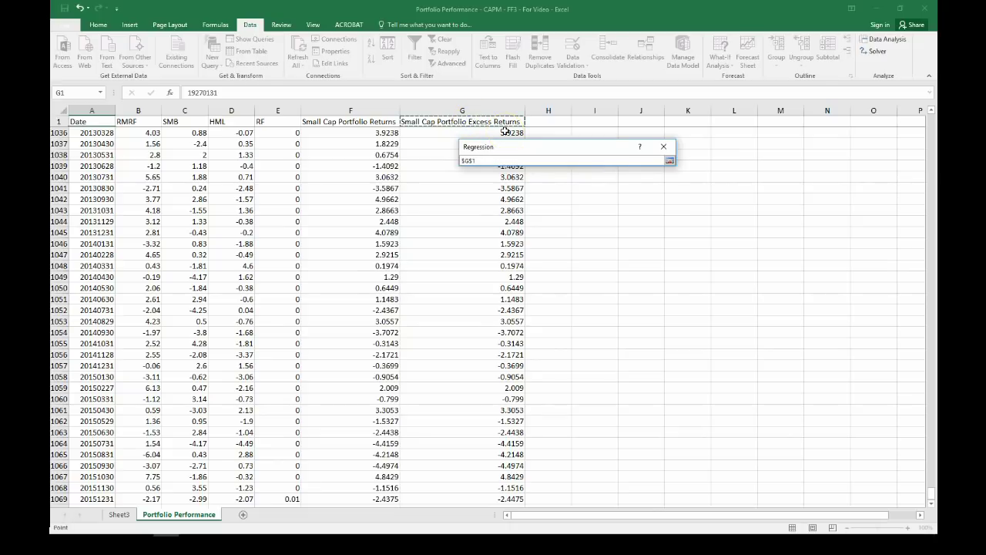
pyautogui.hotkey('ctrl', 'shift', 'Down')
pyautogui.click(670, 161)
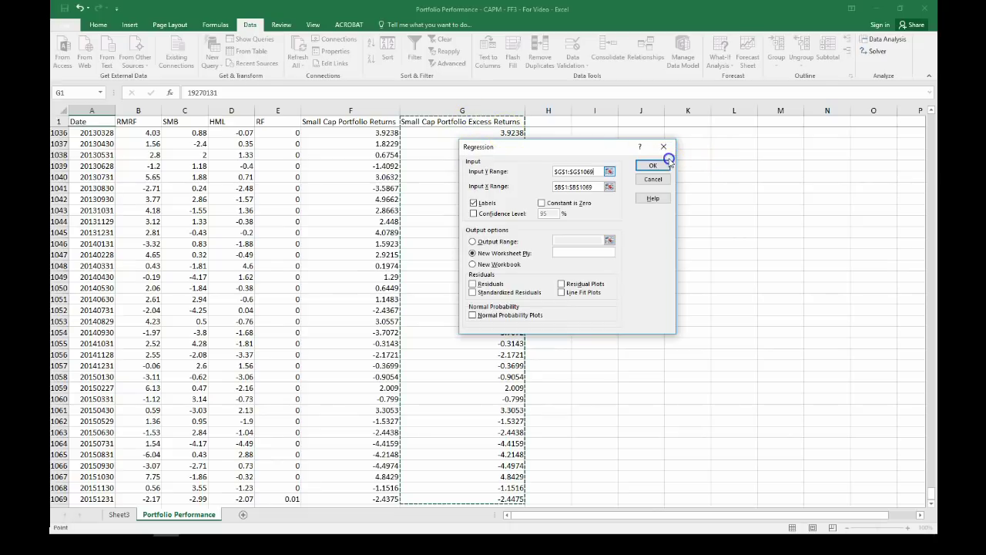
# Step: Set the X range to $B$1:$D$1069 for RMRF, SMB and HML, then run the regression
pyautogui.click(609, 186)
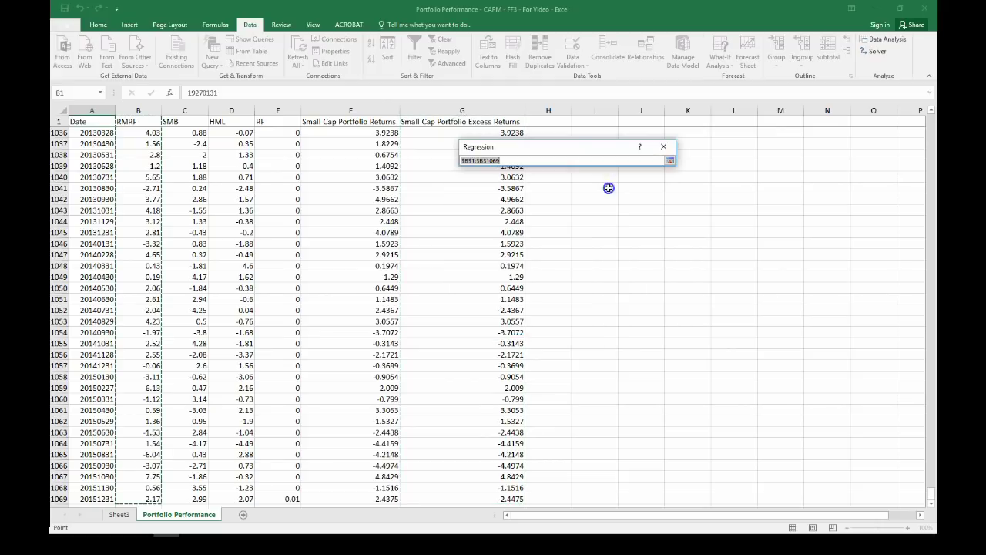
pyautogui.click(140, 121)
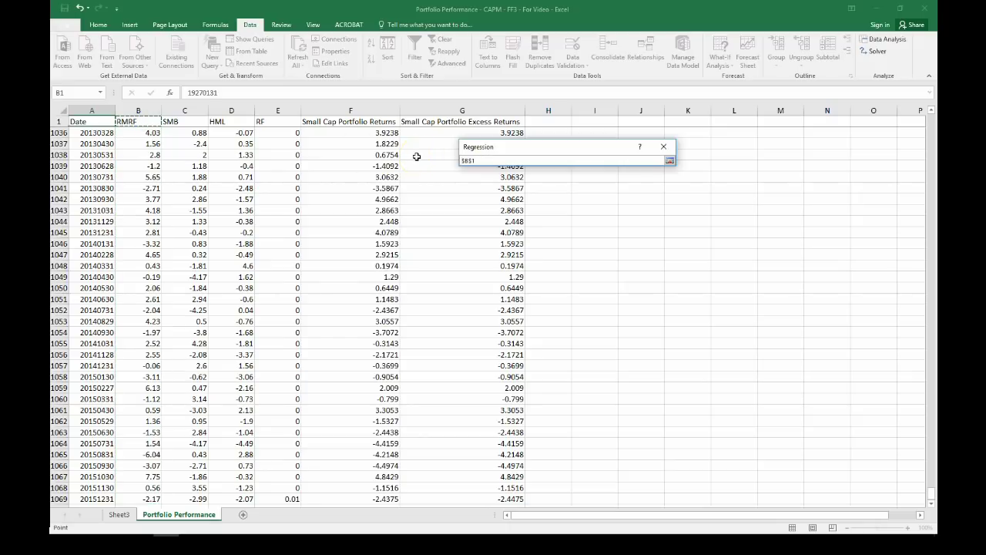
pyautogui.hotkey('shift', 'Right')
pyautogui.hotkey('shift', 'Right')
pyautogui.hotkey('ctrl', 'shift', 'Down')
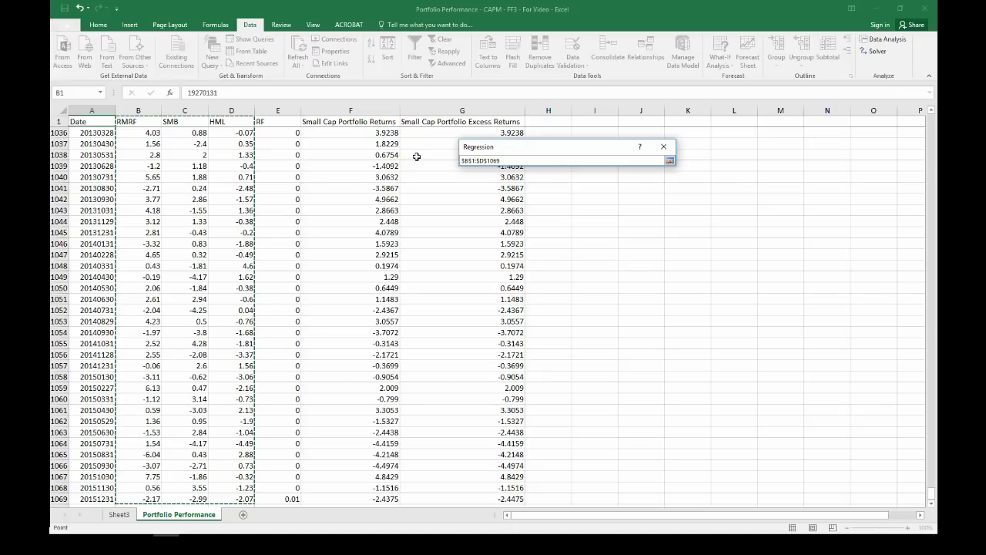
pyautogui.click(670, 160)
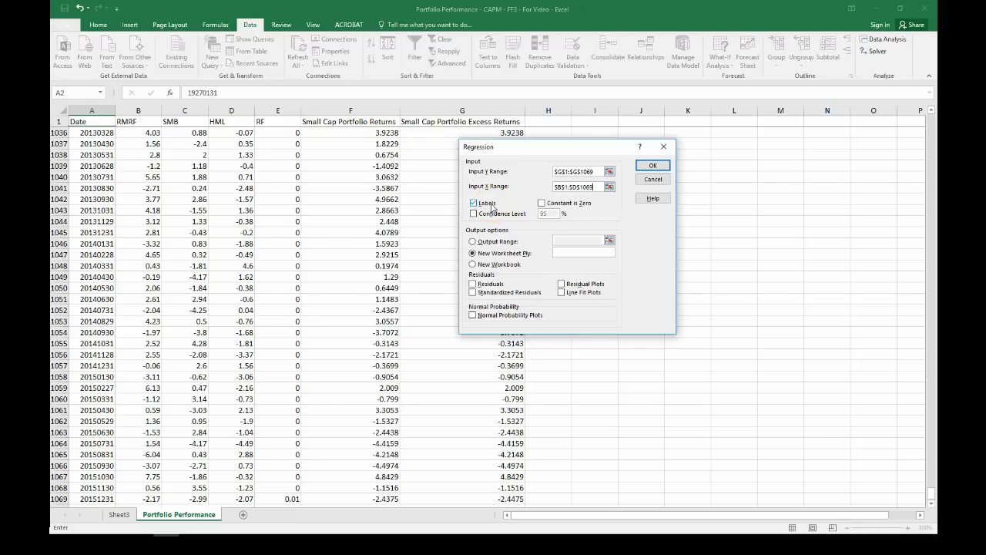
pyautogui.click(656, 167)
# Step: AutoFit all Sheet4 columns and review the RMRF, SMB and intercept coefficients in B17:B19
pyautogui.click(60, 108)
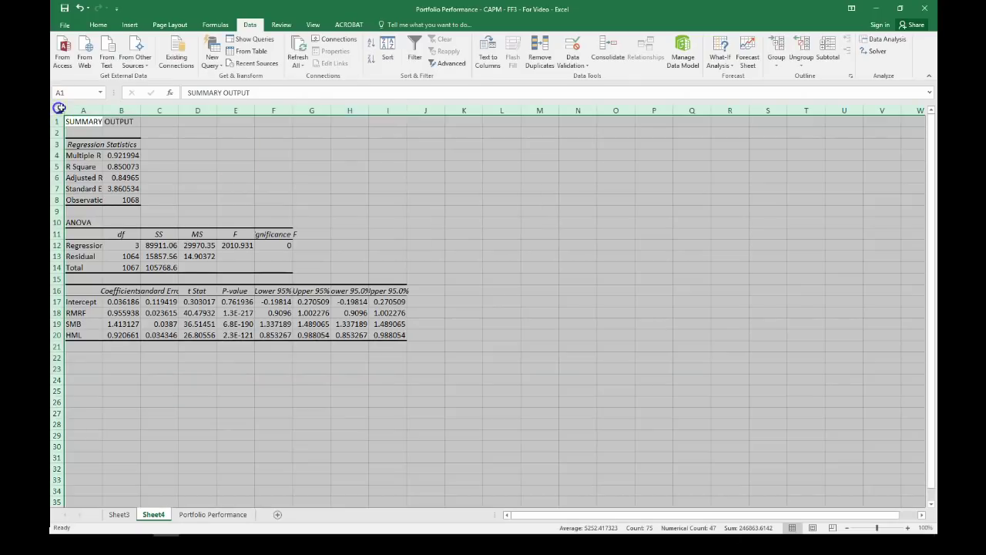
pyautogui.doubleClick(101, 110)
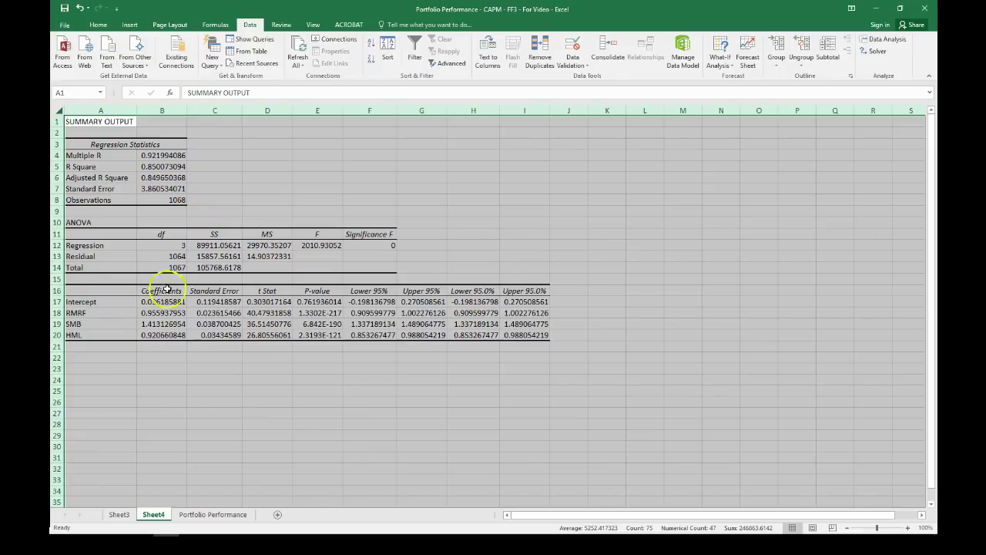
pyautogui.click(145, 313)
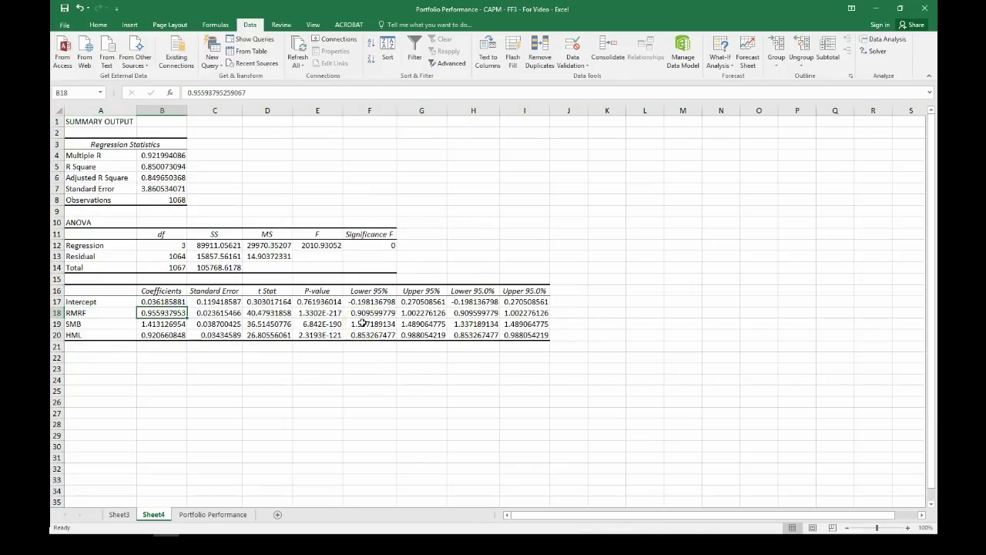
pyautogui.press('Left')
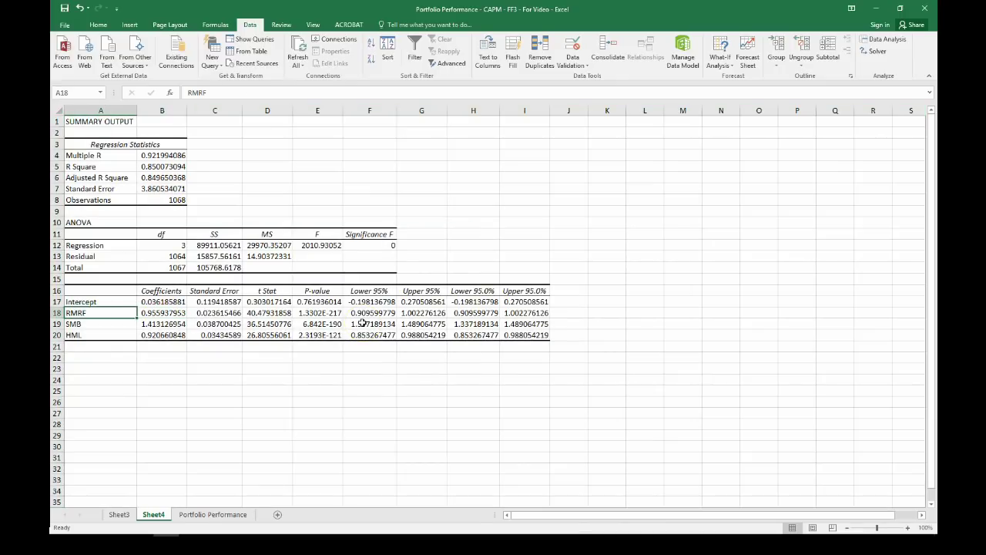
pyautogui.press('Right')
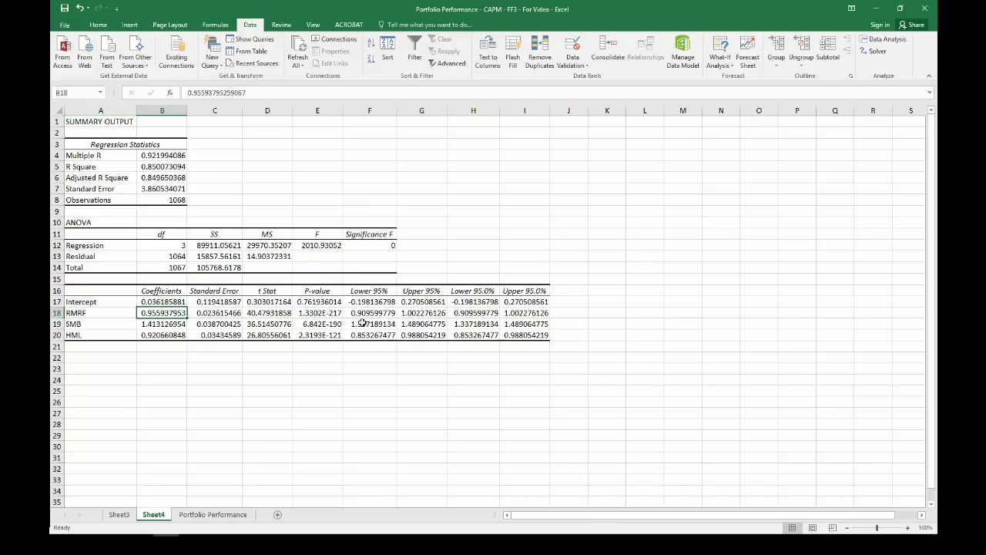
pyautogui.press('Down')
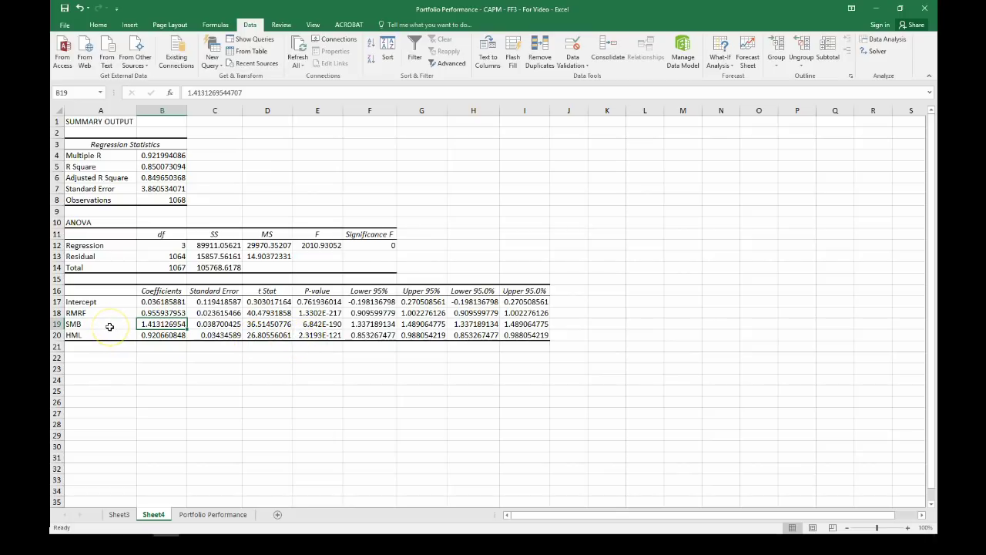
pyautogui.click(159, 301)
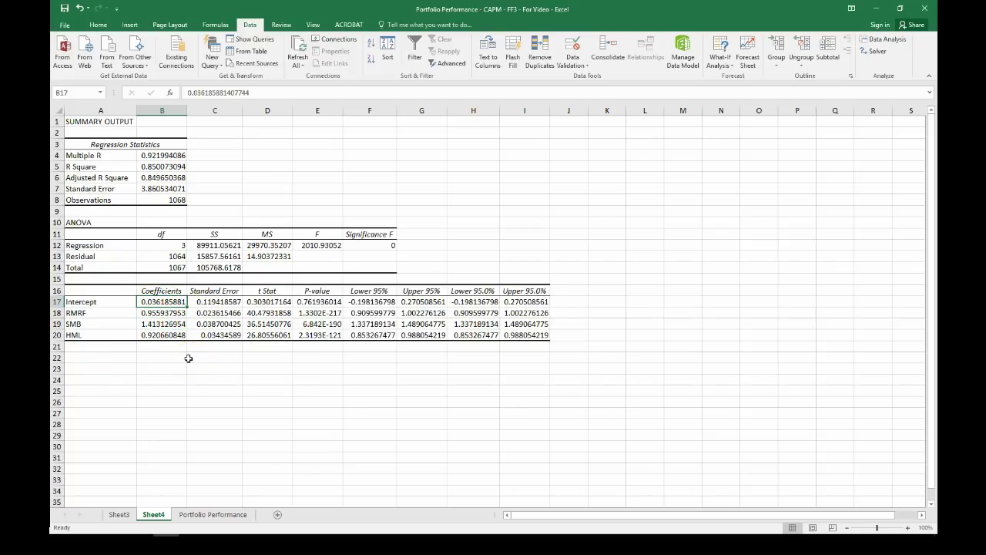
# Step: Bold the intercept coefficient 0.036185881 in B17, leaving the E17 p-value unbolded
pyautogui.hotkey('ctrl', 'b')
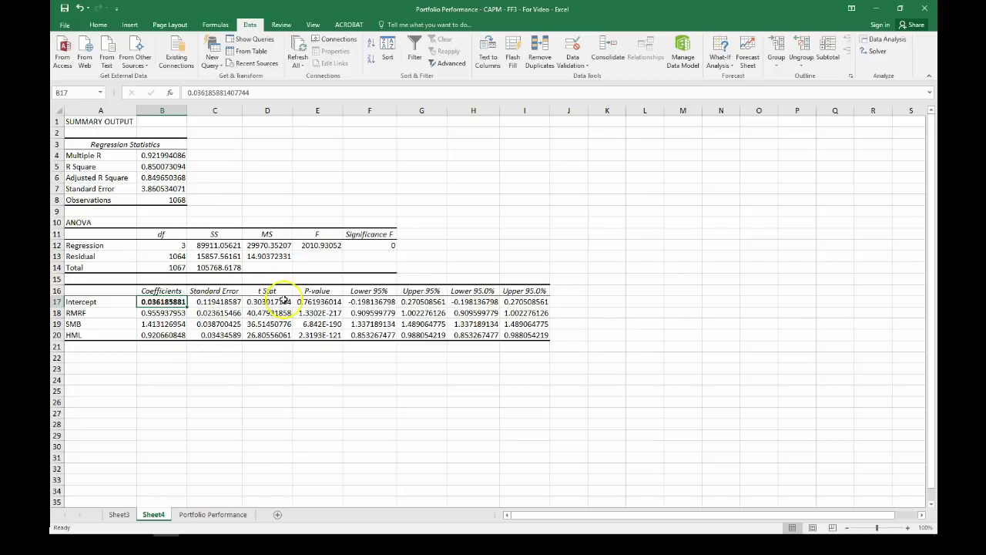
pyautogui.click(308, 301)
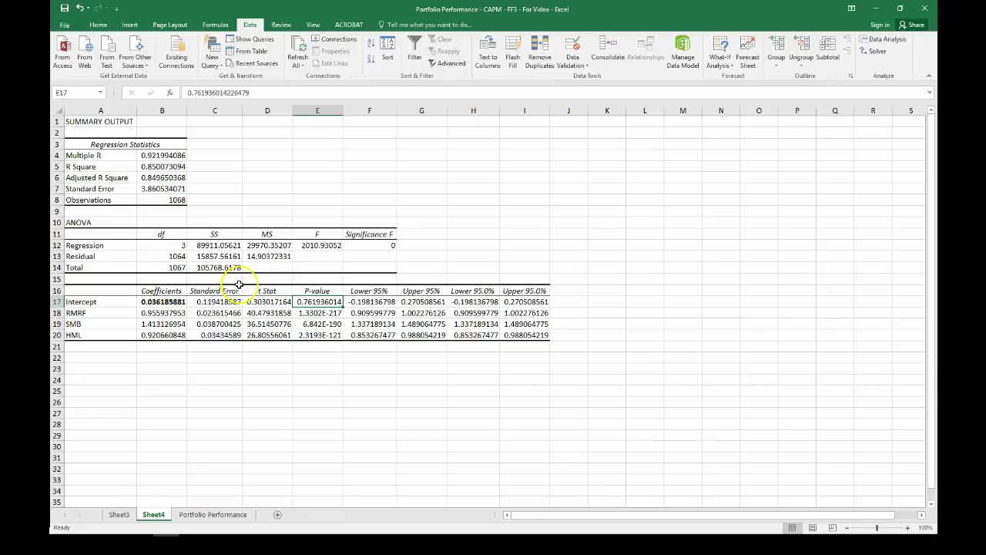
pyautogui.hotkey('ctrl', 'b')
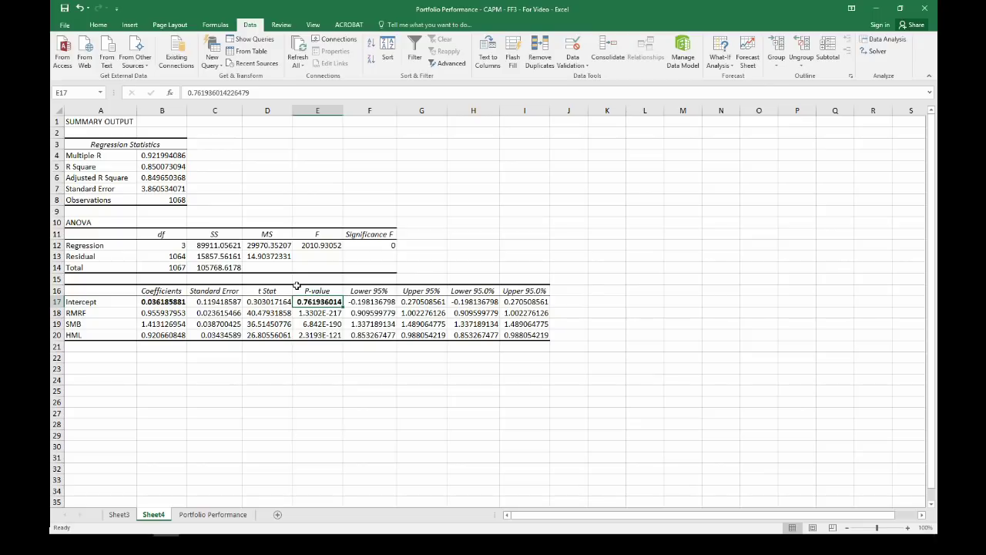
pyautogui.hotkey('ctrl', 'b')
# Step: Return to cell B17, then bring up the CAPM output on Sheet3
pyautogui.press('Left')
pyautogui.press('Left')
pyautogui.press('Left')
pyautogui.press('Left')
pyautogui.press('Down')
pyautogui.press('Down')
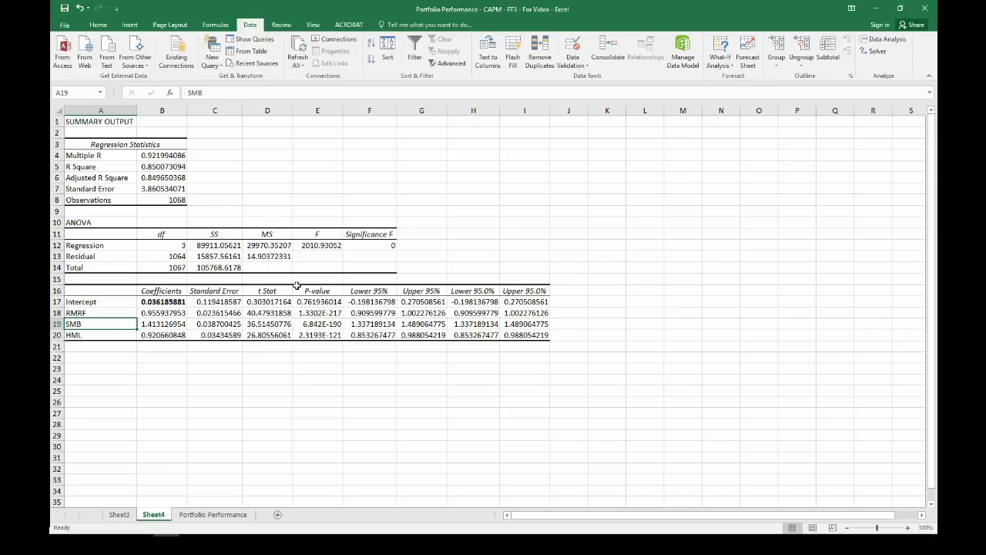
pyautogui.click(163, 302)
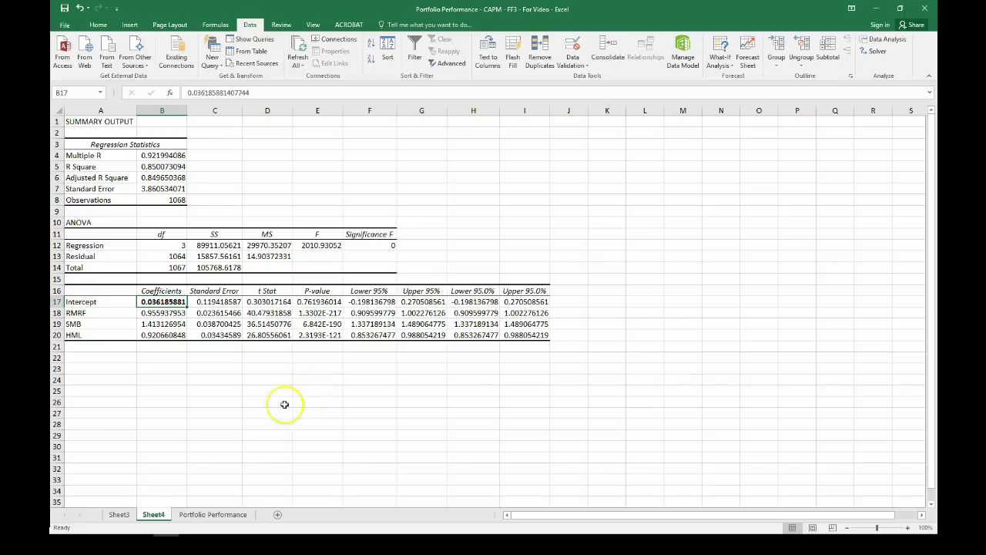
pyautogui.click(117, 515)
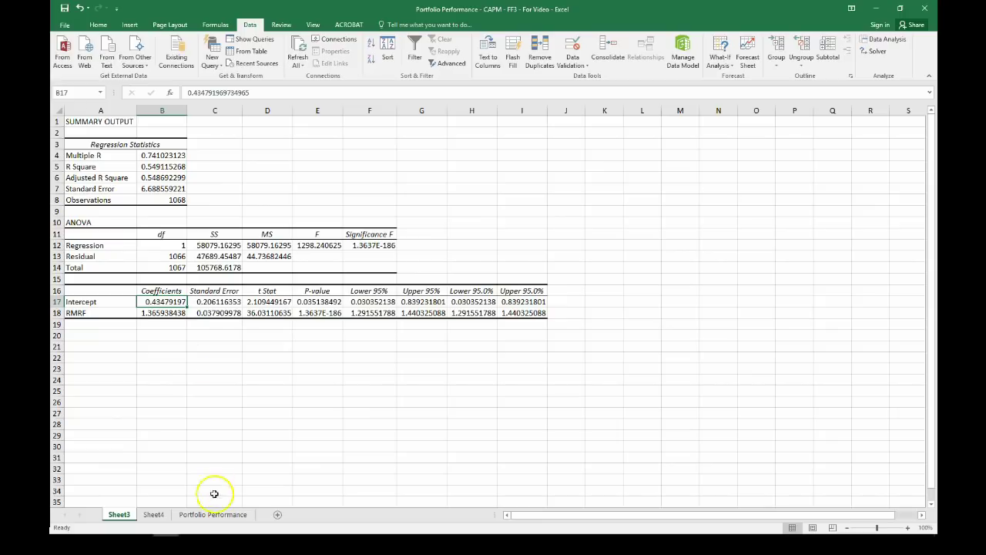
# Step: Switch to the Portfolio Performance sheet and jump to cell A1
pyautogui.click(214, 515)
pyautogui.hotkey('ctrl', 'Home')
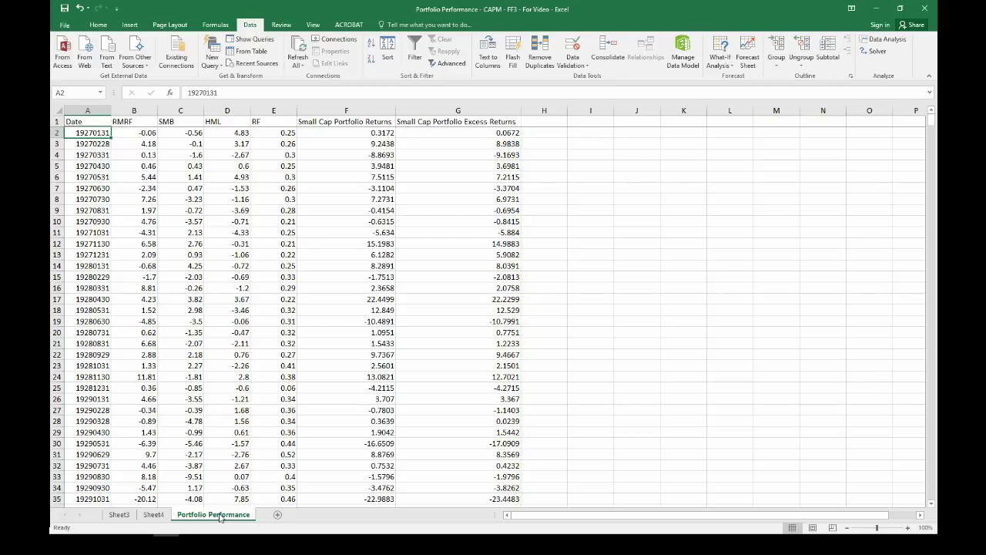
pyautogui.click(144, 105)
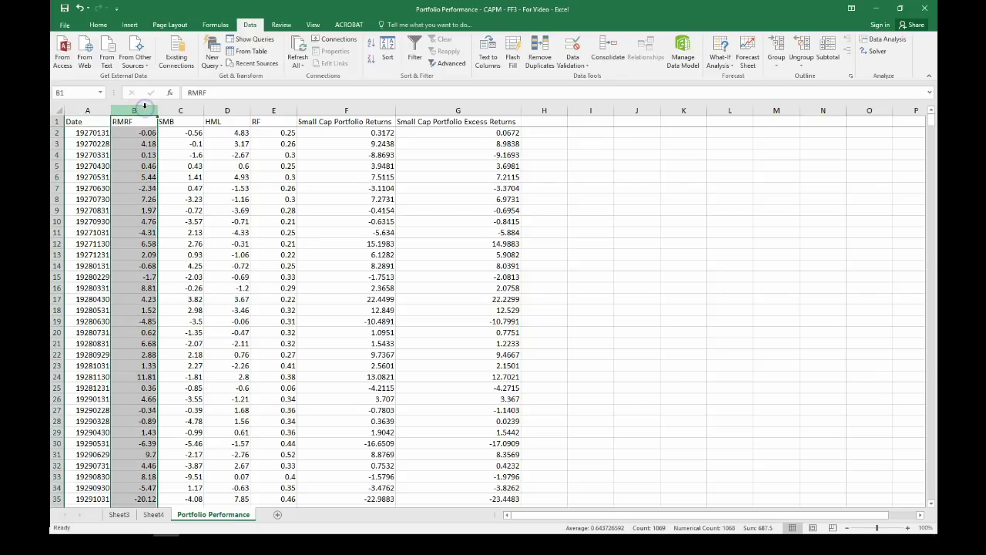
pyautogui.keyDown('shift'); pyautogui.click(275, 107); pyautogui.keyUp('shift')
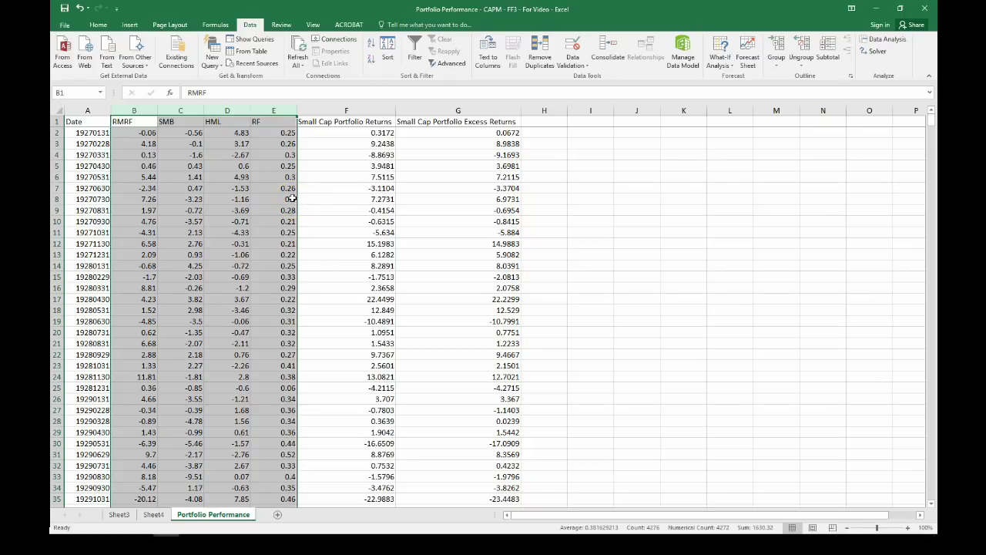
pyautogui.click(345, 109)
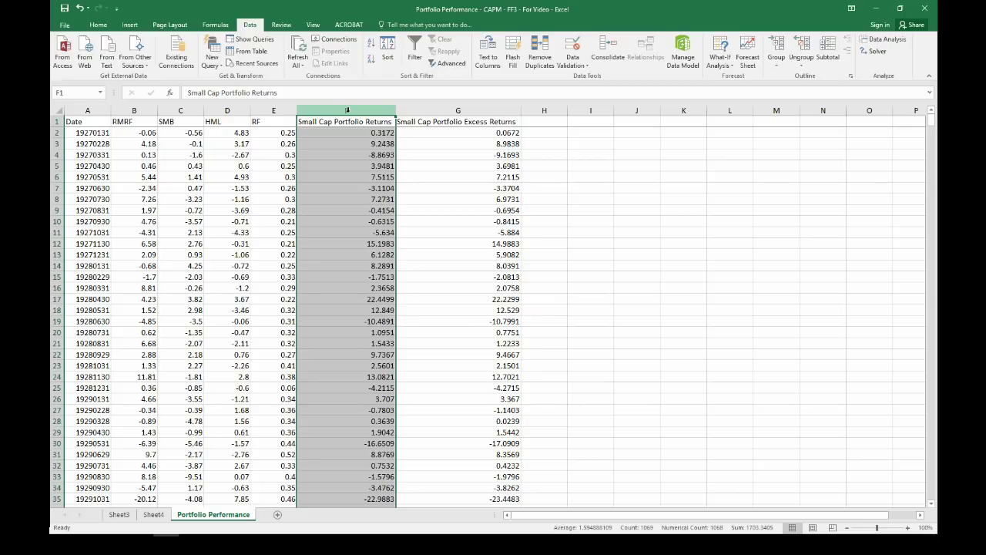
pyautogui.click(358, 132)
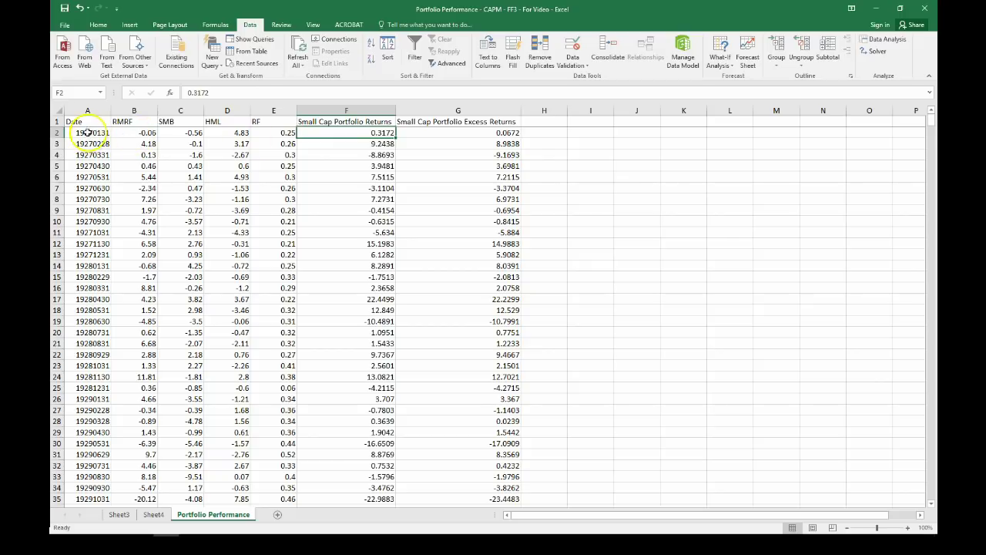
pyautogui.click(56, 132)
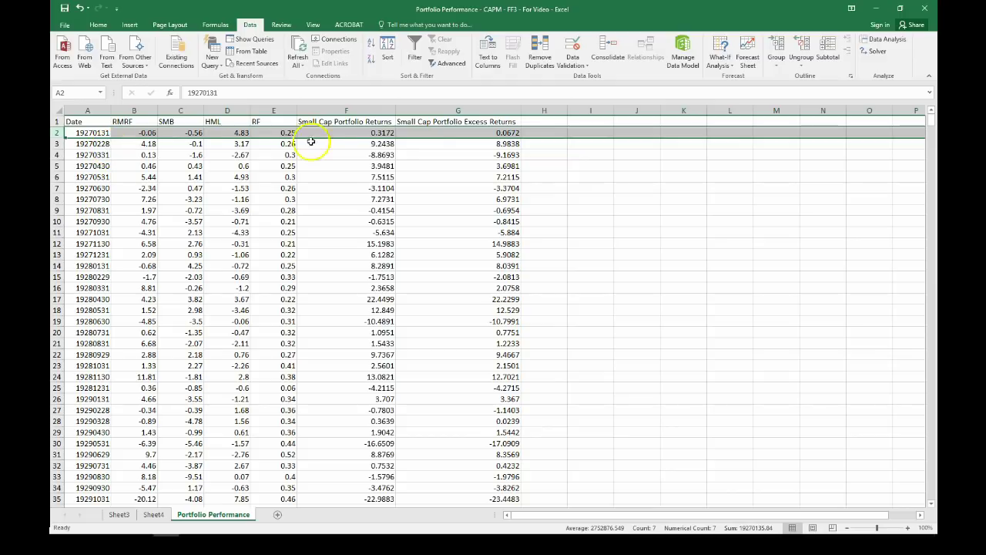
pyautogui.click(439, 132)
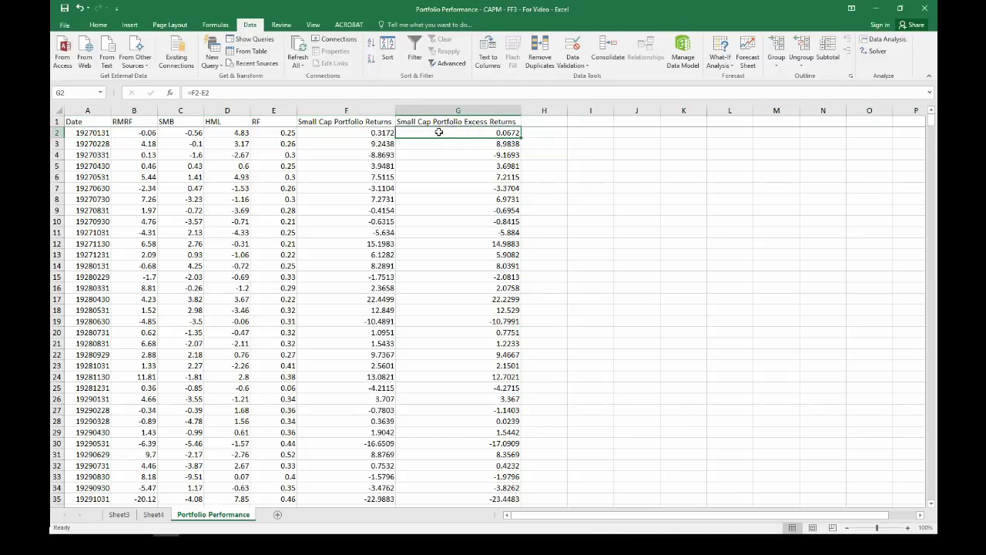
pyautogui.doubleClick(430, 135)
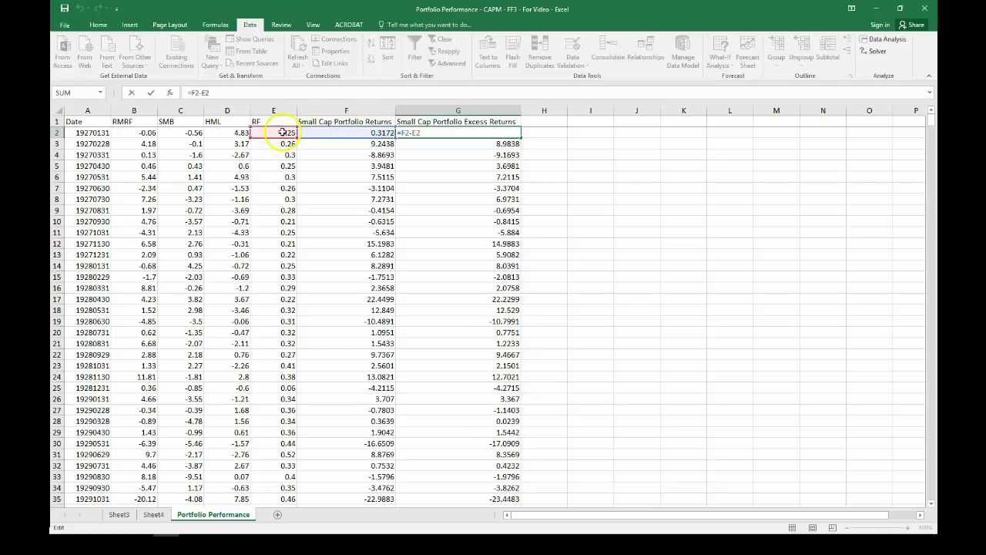
pyautogui.hotkey('ctrl', 'Return')
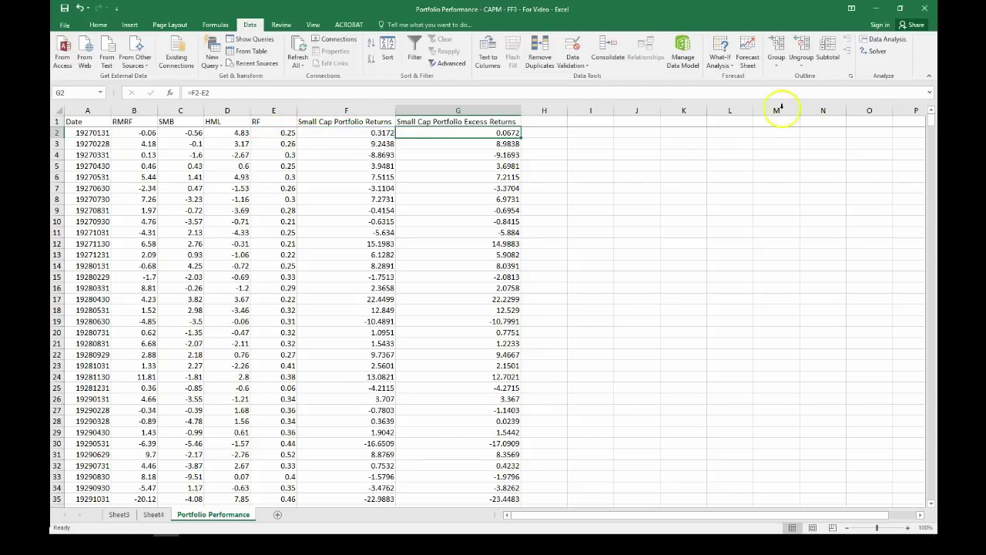